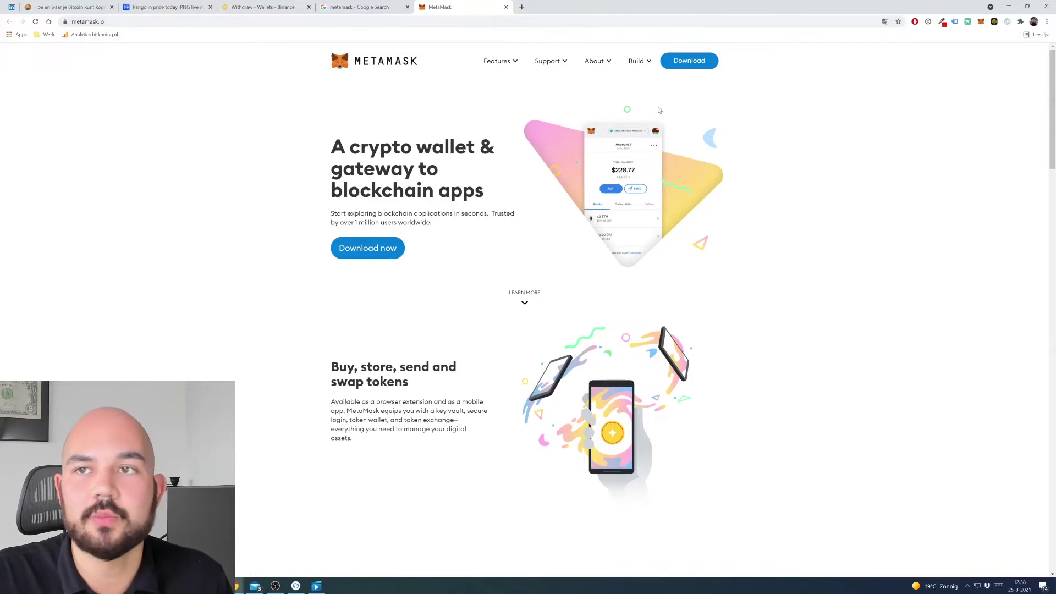
Step: Open the download page of the MetaMask website
click(689, 67)
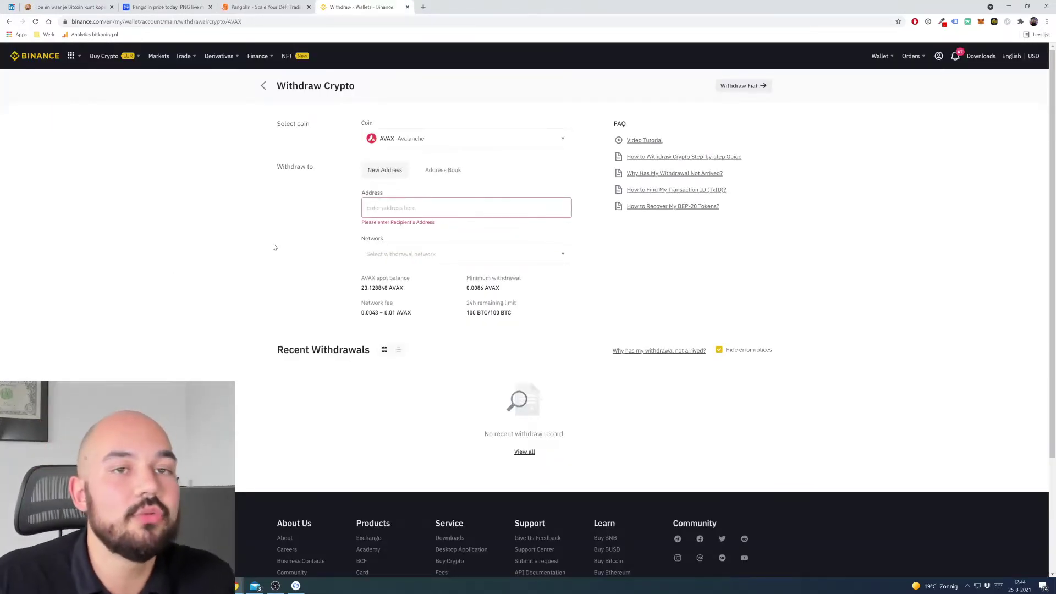
Step: Look up avax on CoinMarketCap in a new tab and open Avalanche's avax.network website from its coin page
click(423, 7)
text(coin)
key(Return)
key(slash)
text(avax)
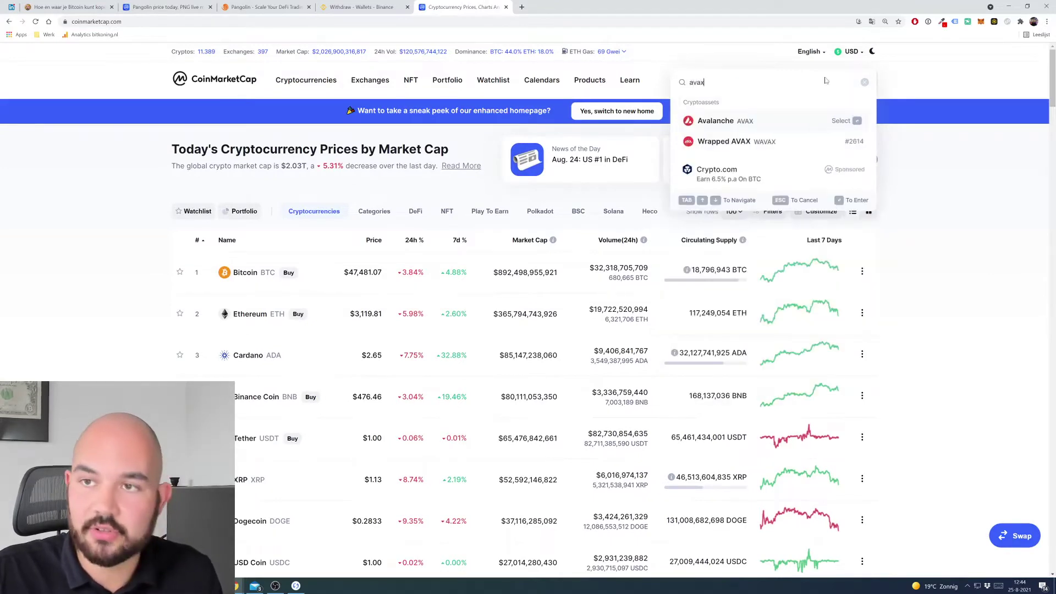
click(708, 123)
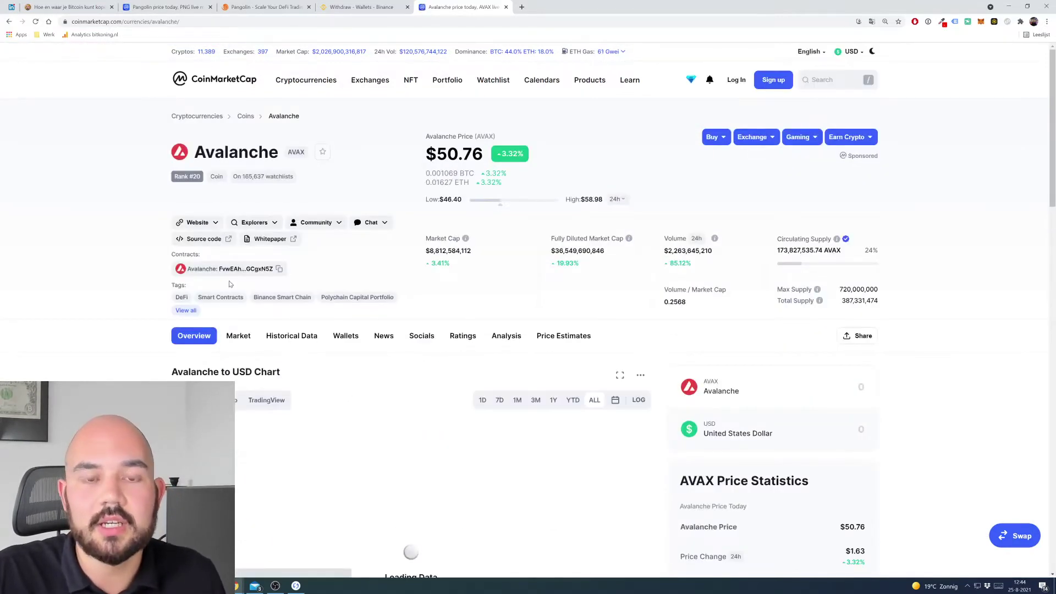
click(208, 226)
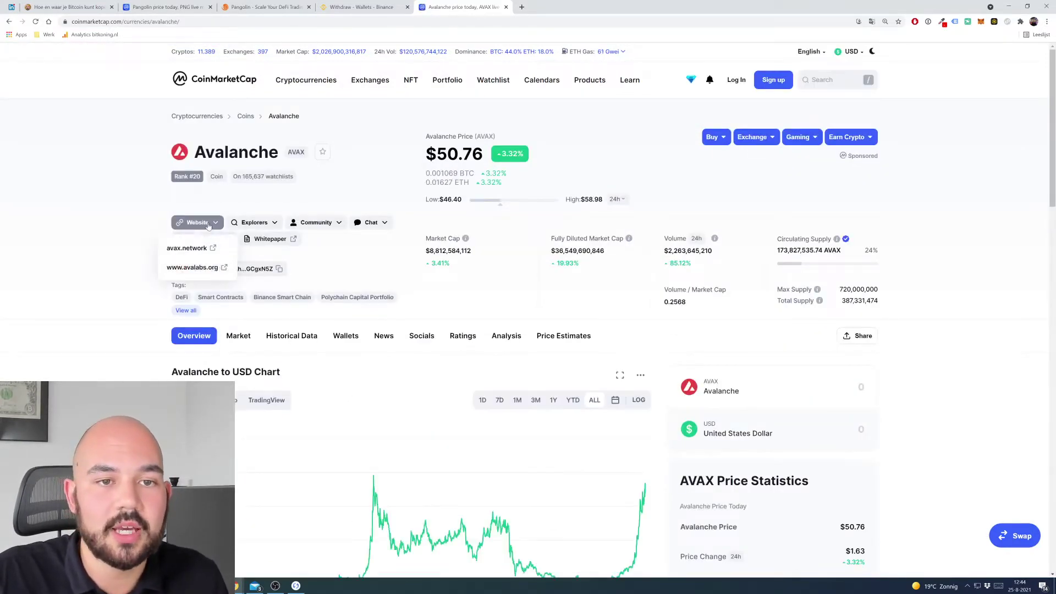
click(187, 248)
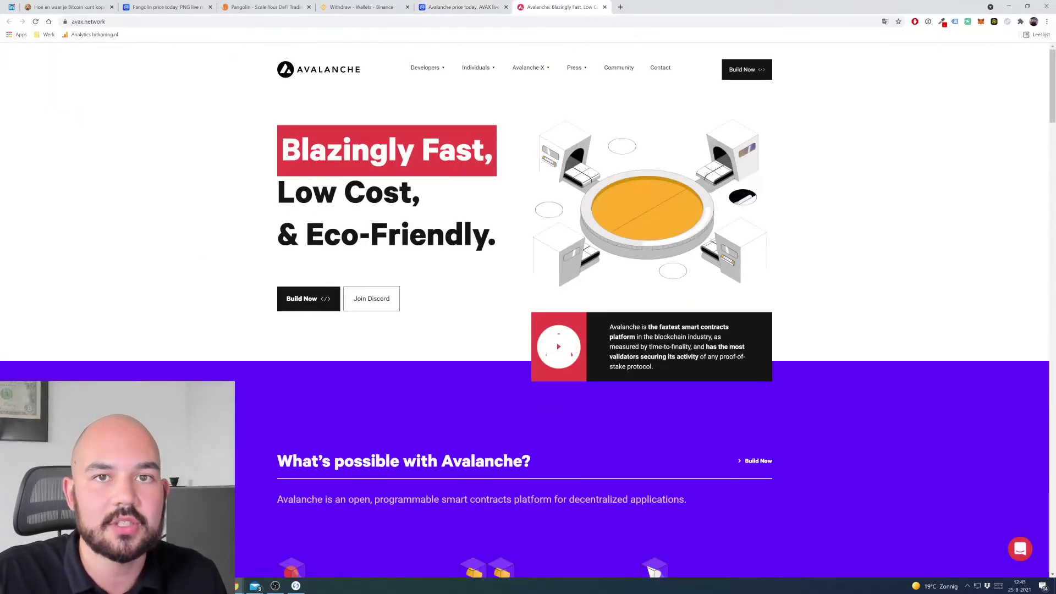
click(112, 21)
click(112, 21)
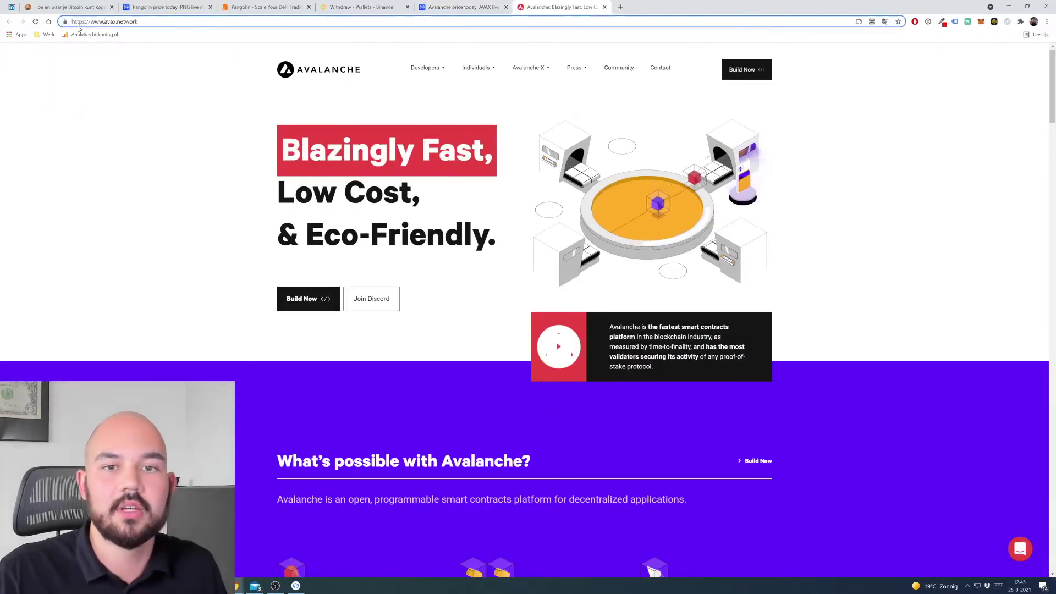
text(wallet.)
key(Return)
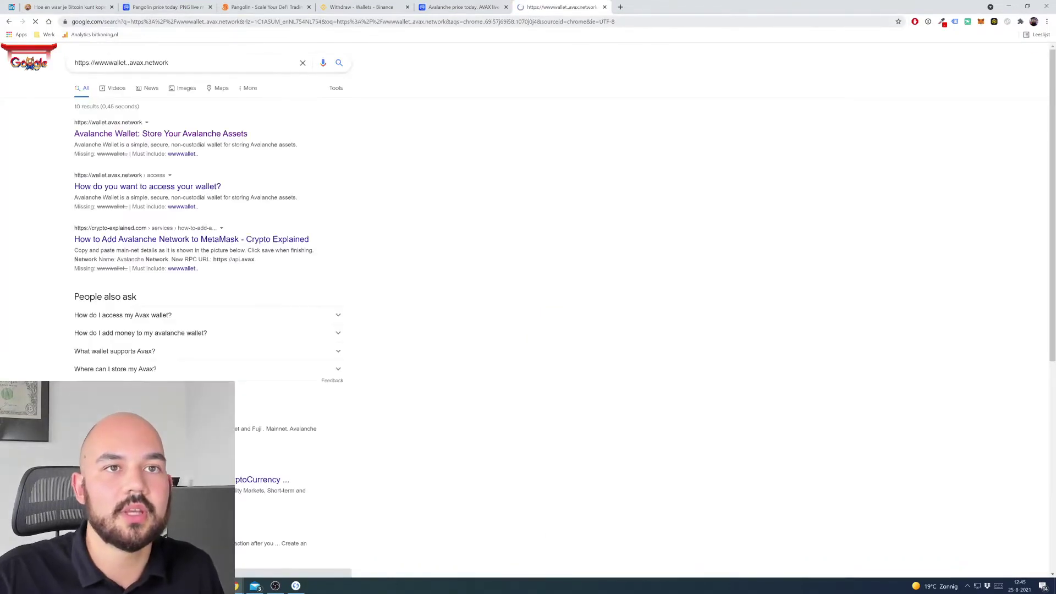
key(alt+Left)
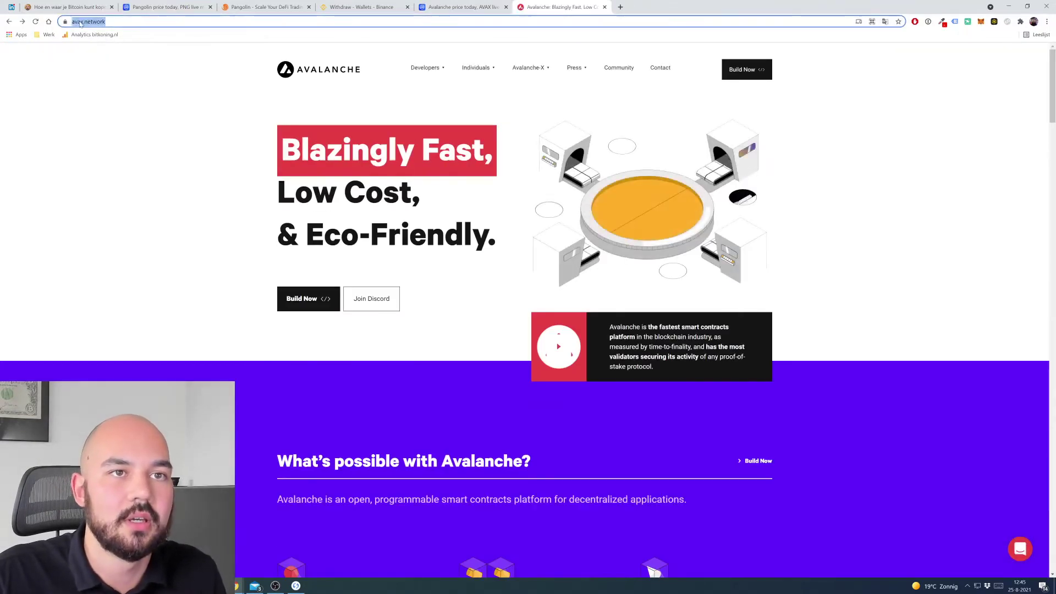
Step: Change the web address to wallet.avax.network and load the Avalanche Wallet site
text(wallet.)
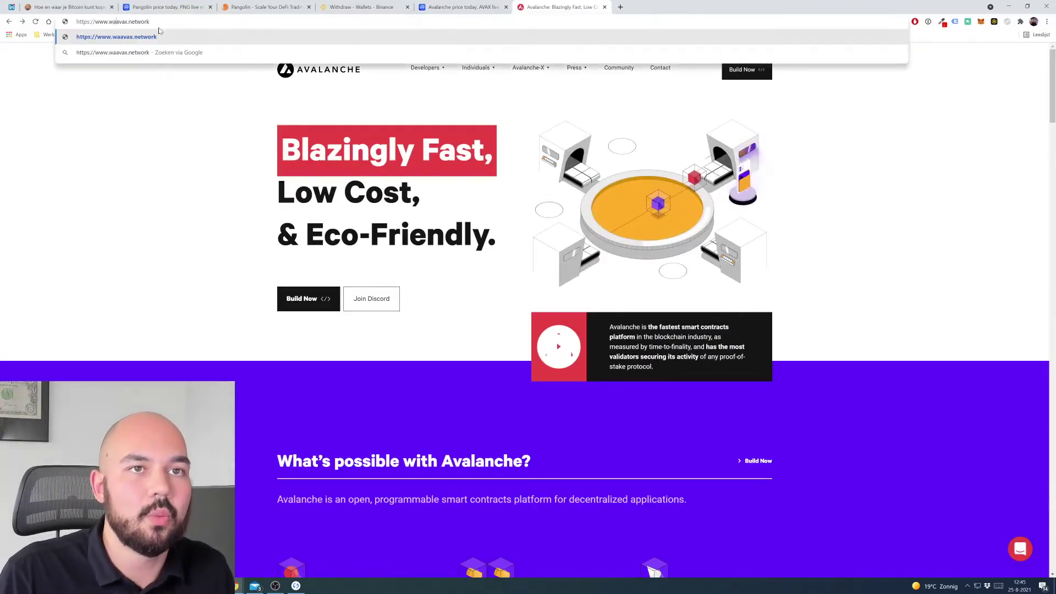
key(Return)
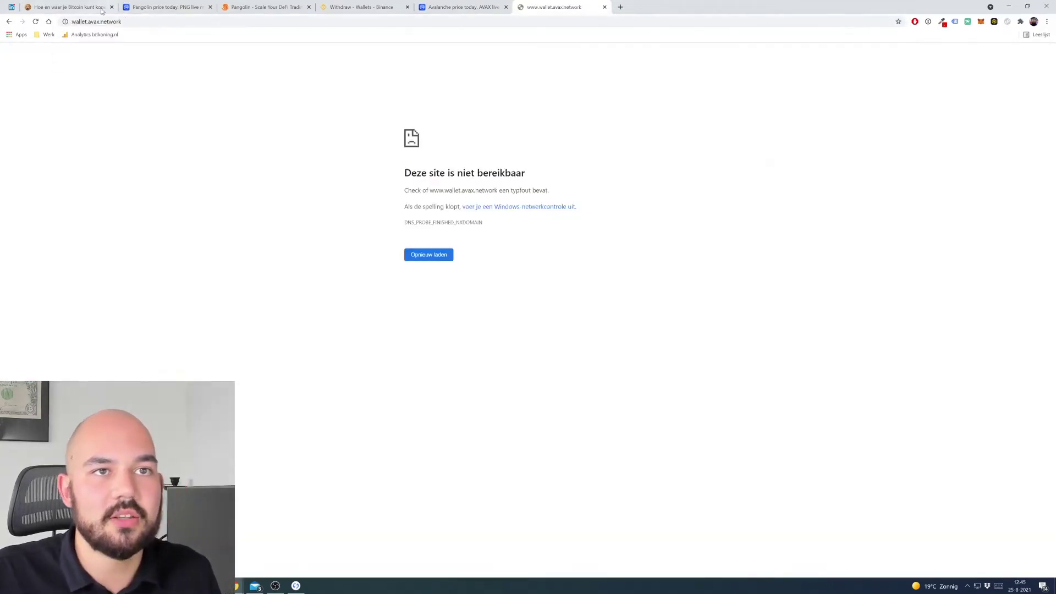
click(80, 22)
click(114, 21)
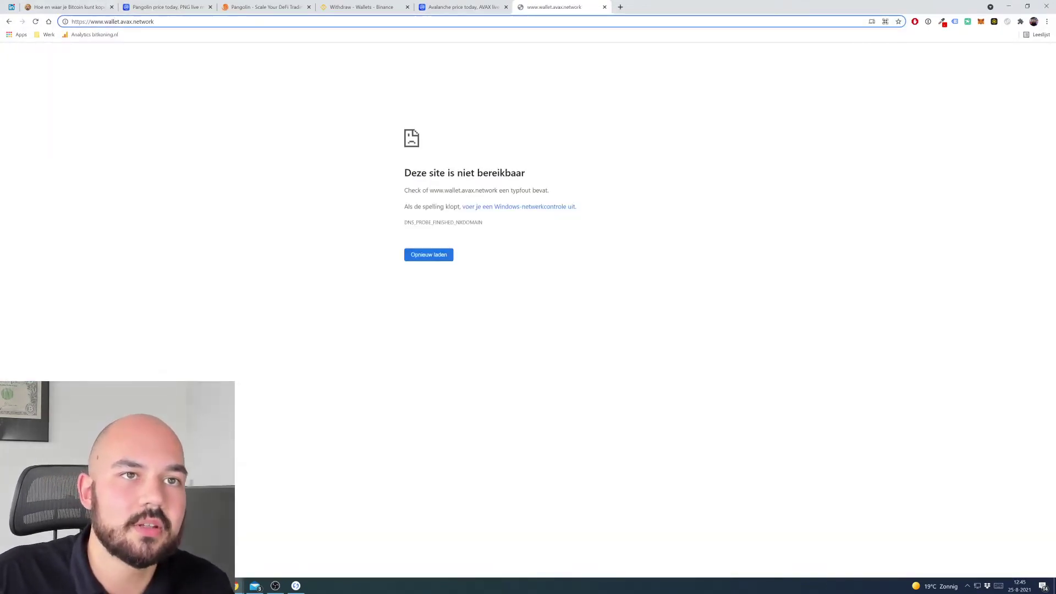
drag(105, 22, 89, 21)
key(BackSpace)
key(Return)
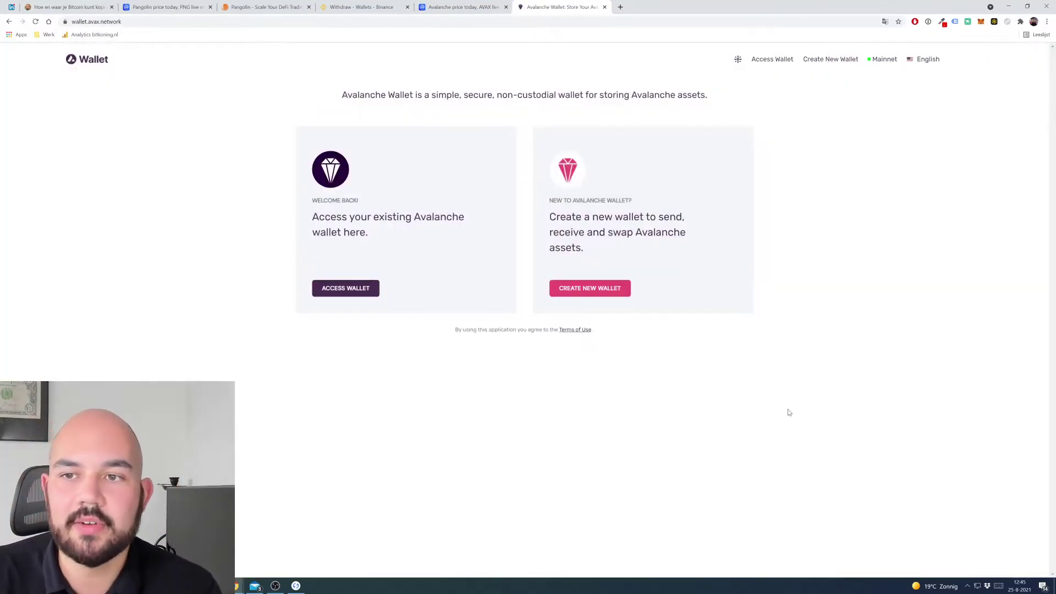
Step: View the options for accessing an existing wallet, and start creating a new Avalanche wallet
click(616, 288)
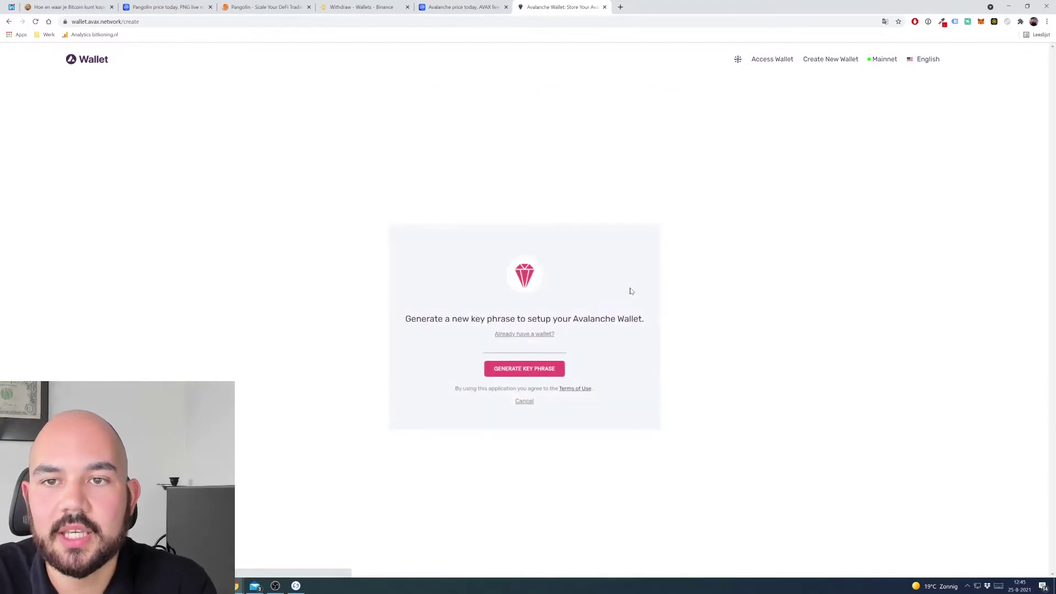
key(alt+Left)
click(341, 288)
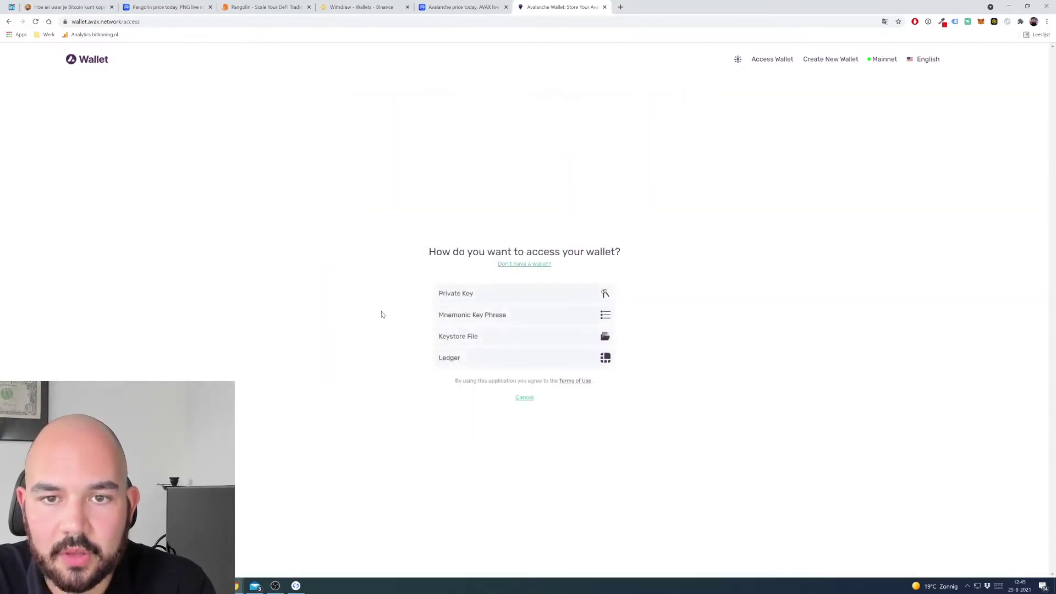
key(alt+Left)
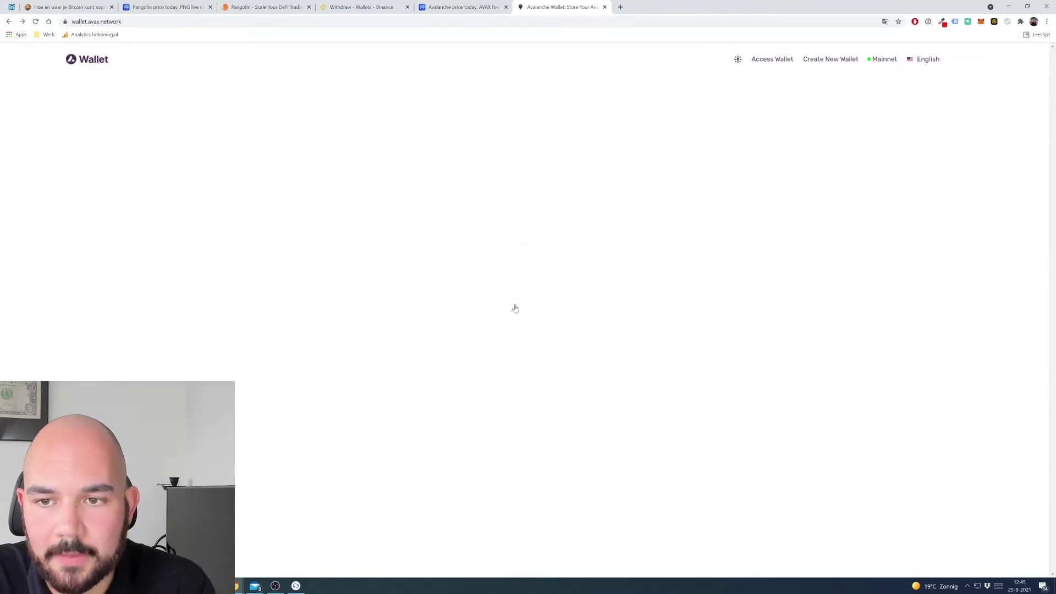
click(572, 286)
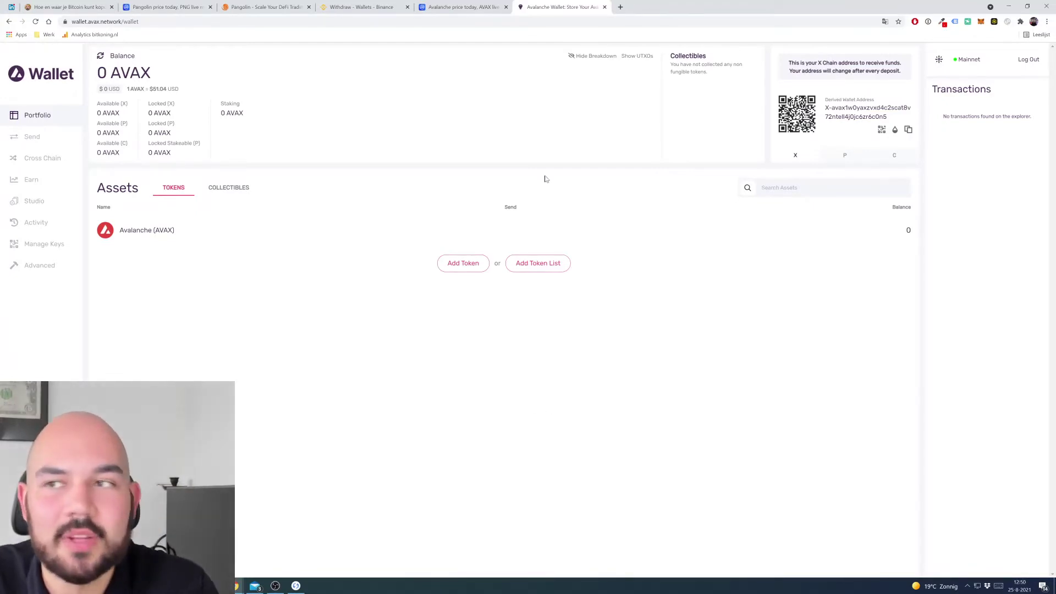
Step: Copy the wallet's X Chain address and paste it as the recipient address of the AVAX withdrawal on Binance
click(908, 130)
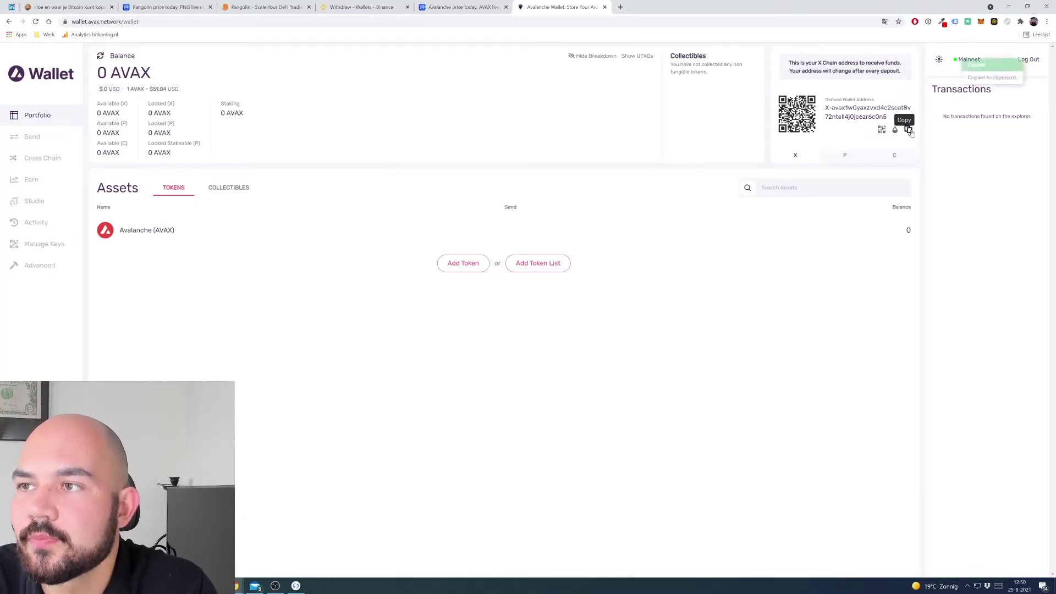
click(362, 6)
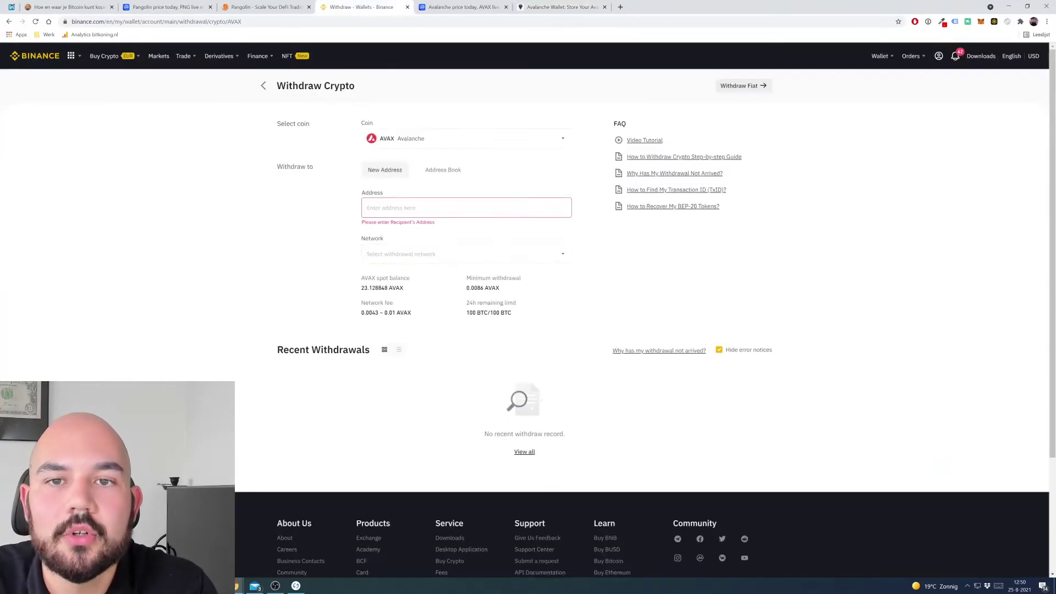
key(ctrl+v)
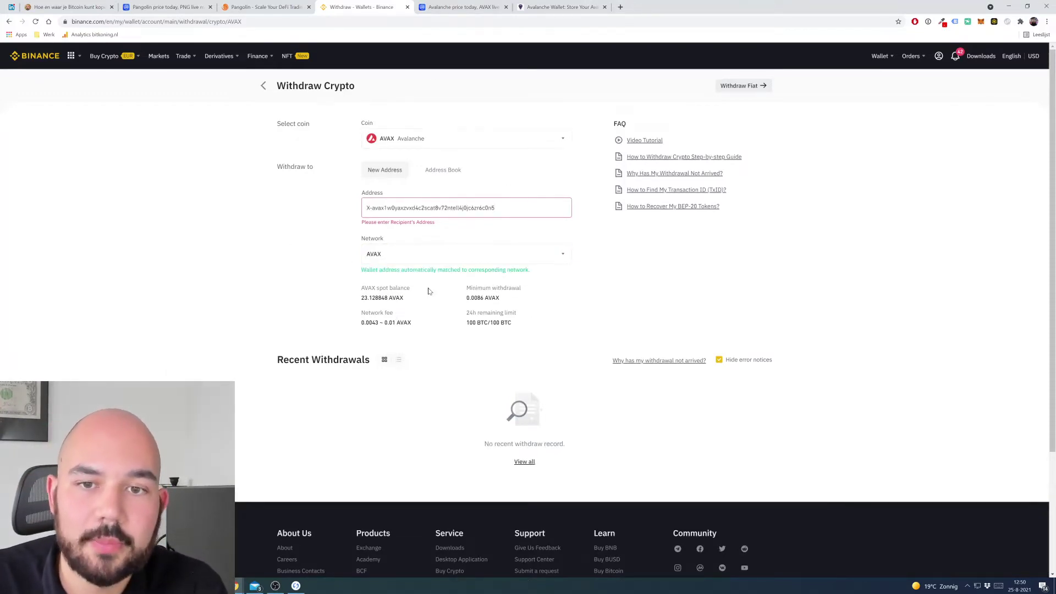
Step: Set the AVAX withdrawal amount to the maximum of 23.12884800 and confirm the withdrawal
text(1)
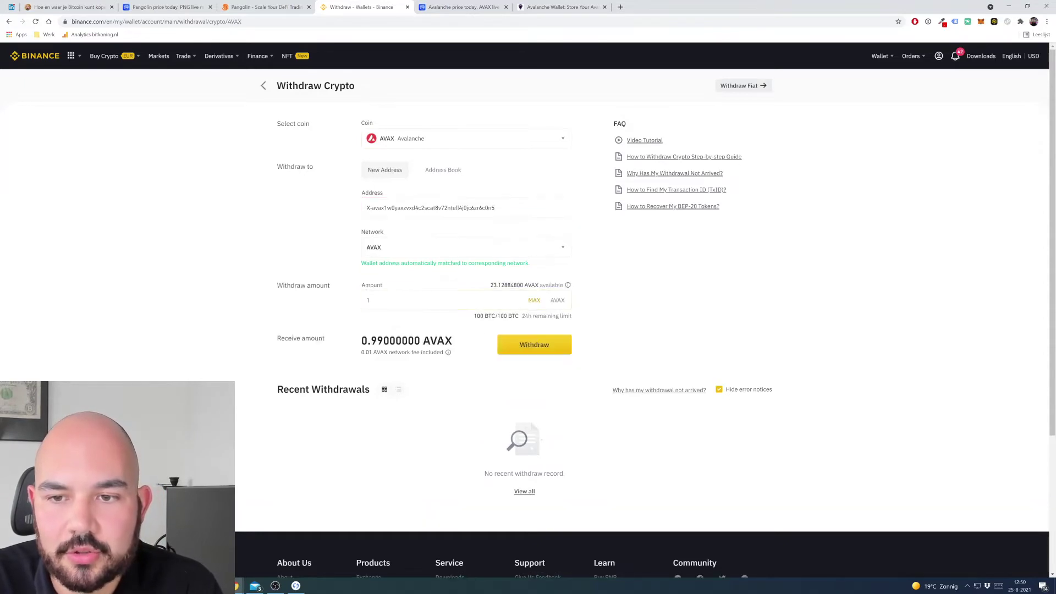
click(534, 301)
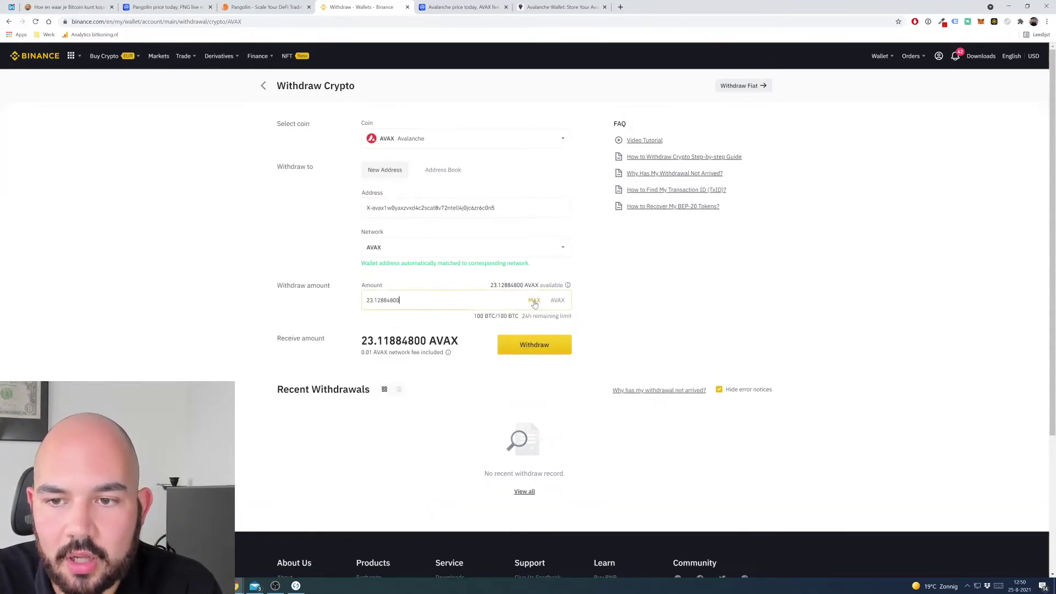
click(540, 349)
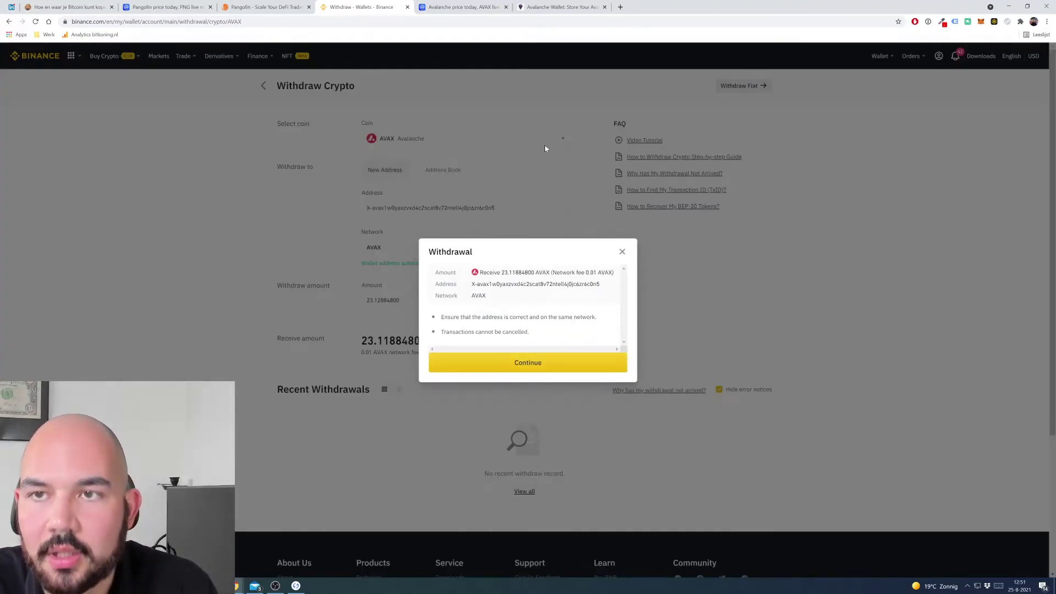
click(548, 7)
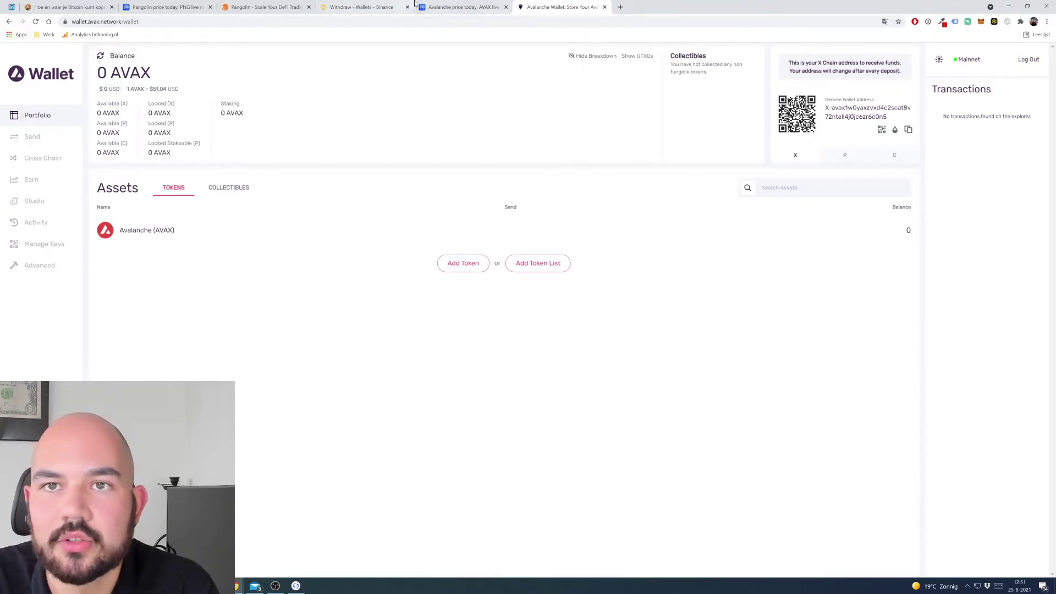
click(461, 7)
click(363, 7)
click(541, 364)
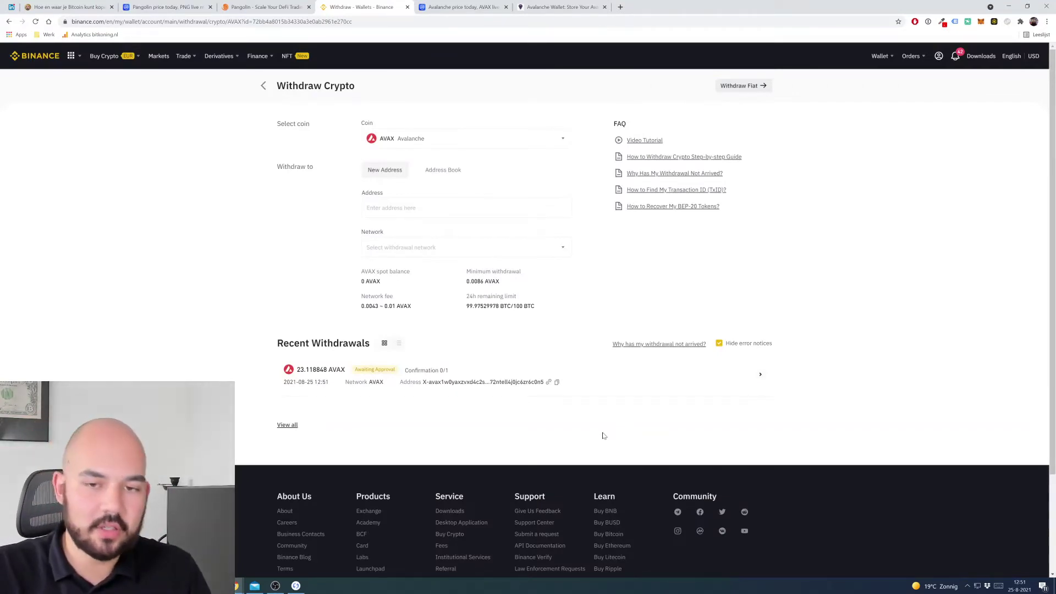
Step: Switch to the Avalanche Wallet and open its key management page
click(555, 5)
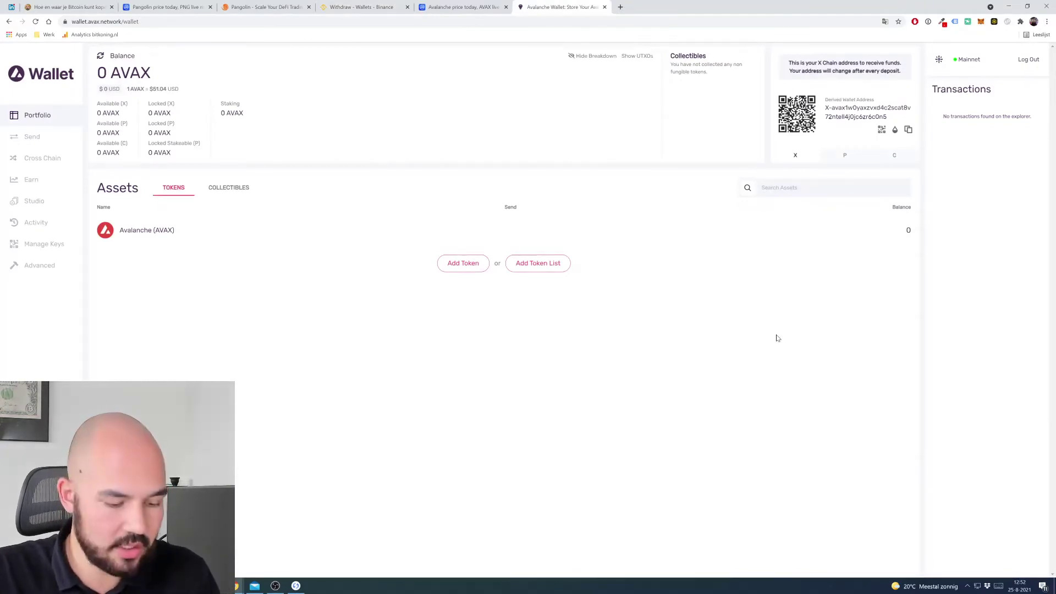
click(597, 74)
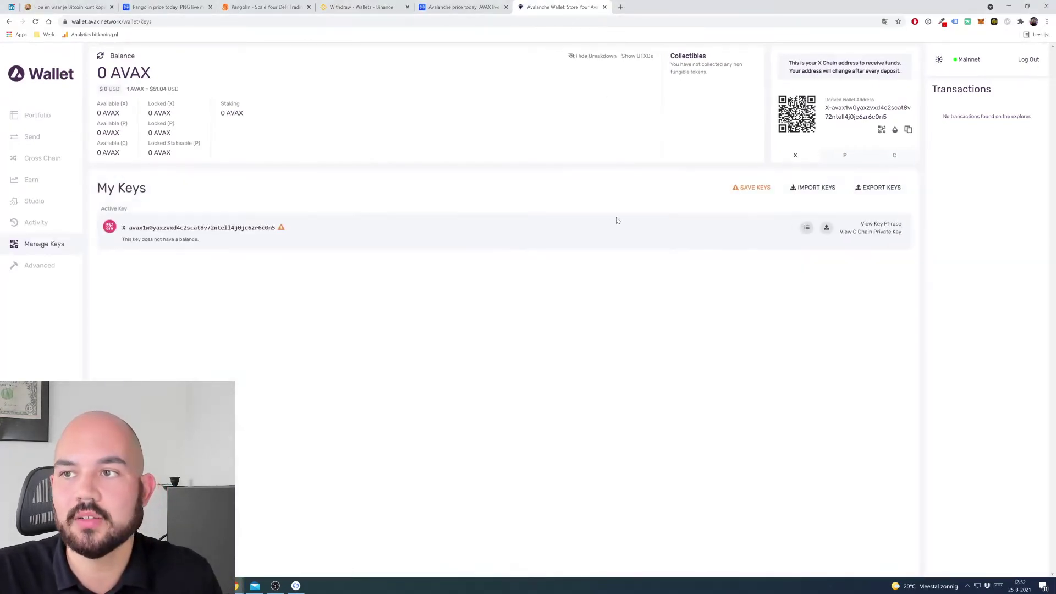
Step: Examine the account list and account options in the MetaMask extension
click(980, 22)
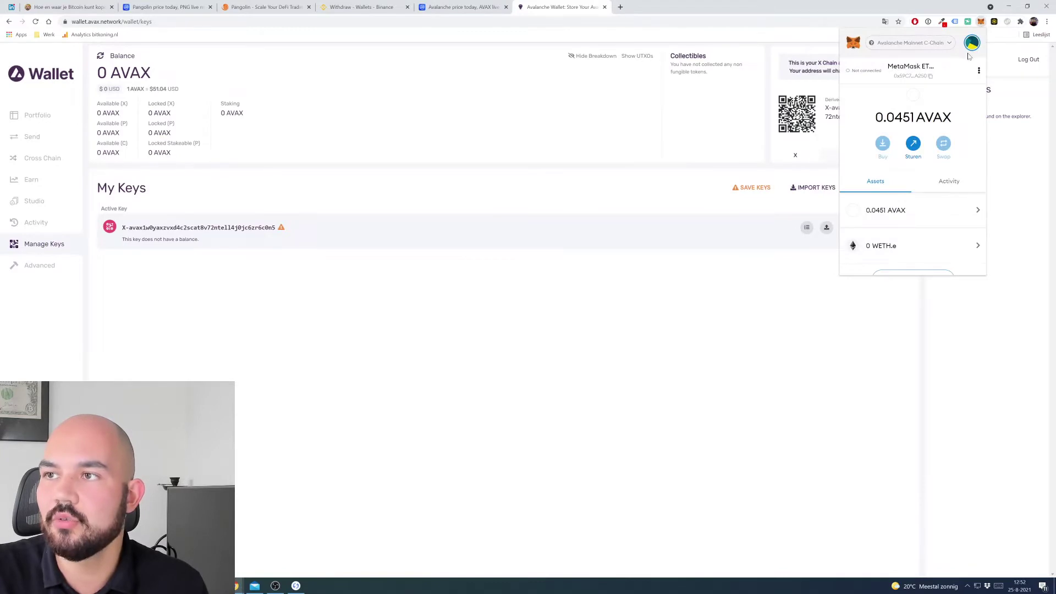
click(971, 44)
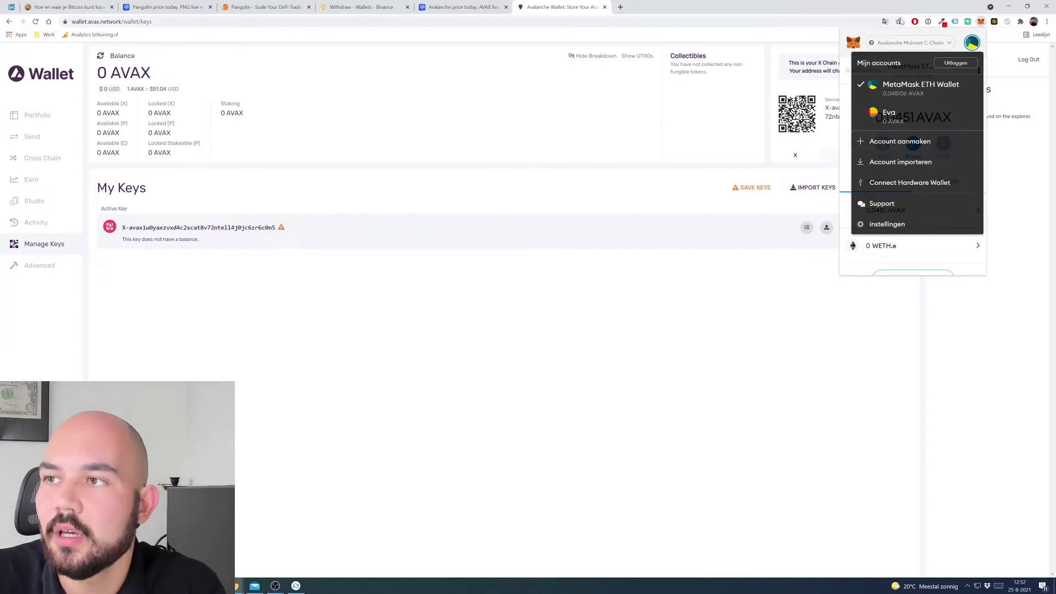
click(968, 39)
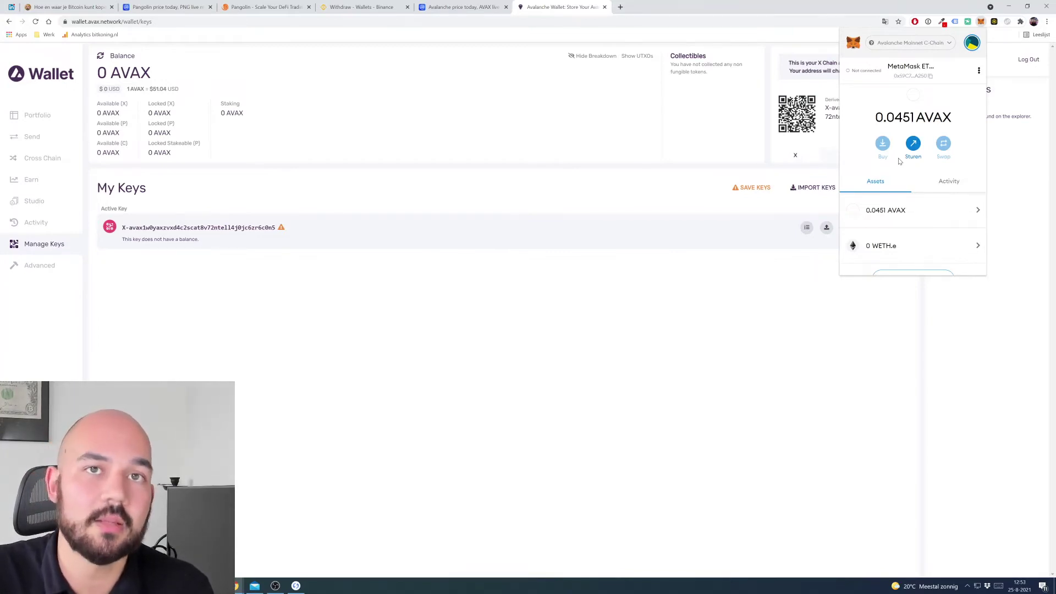
key(Escape)
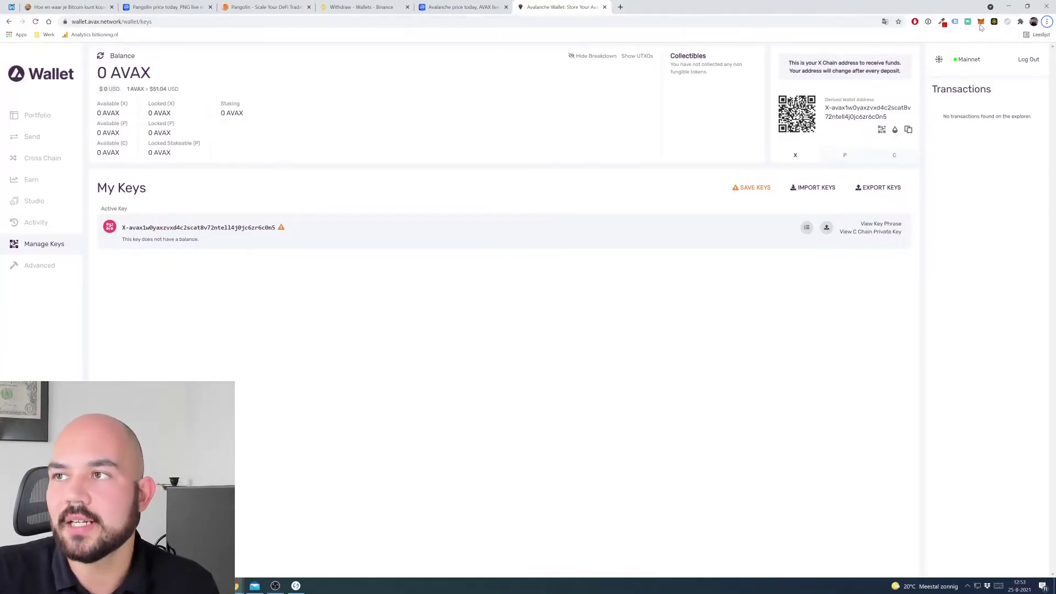
click(980, 22)
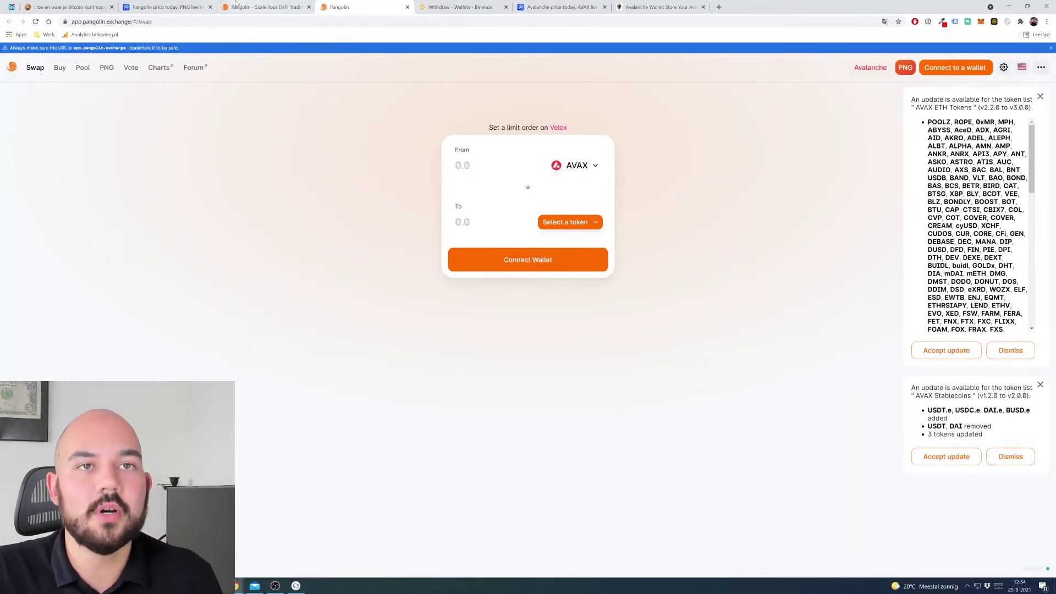
Step: Open the pangolin.exchange website from Pangolin's CoinMarketCap page and go to the exchange's swap app
click(165, 7)
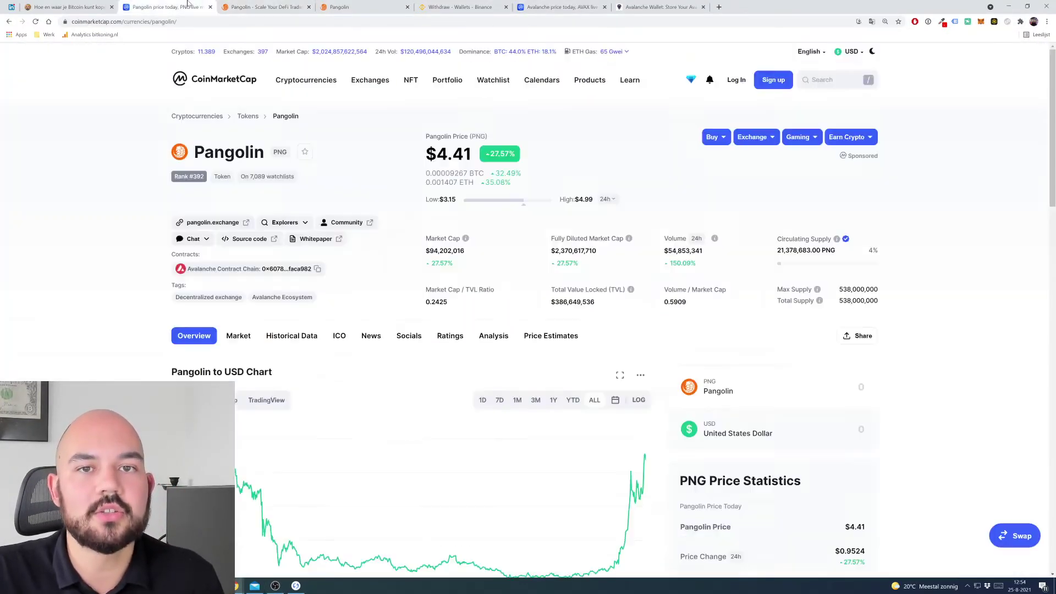
click(208, 222)
click(362, 7)
click(300, 323)
middle_click(449, 4)
Step: Connect the MetaMask ETH Wallet account to the Pangolin exchange and check the connected account details
click(962, 72)
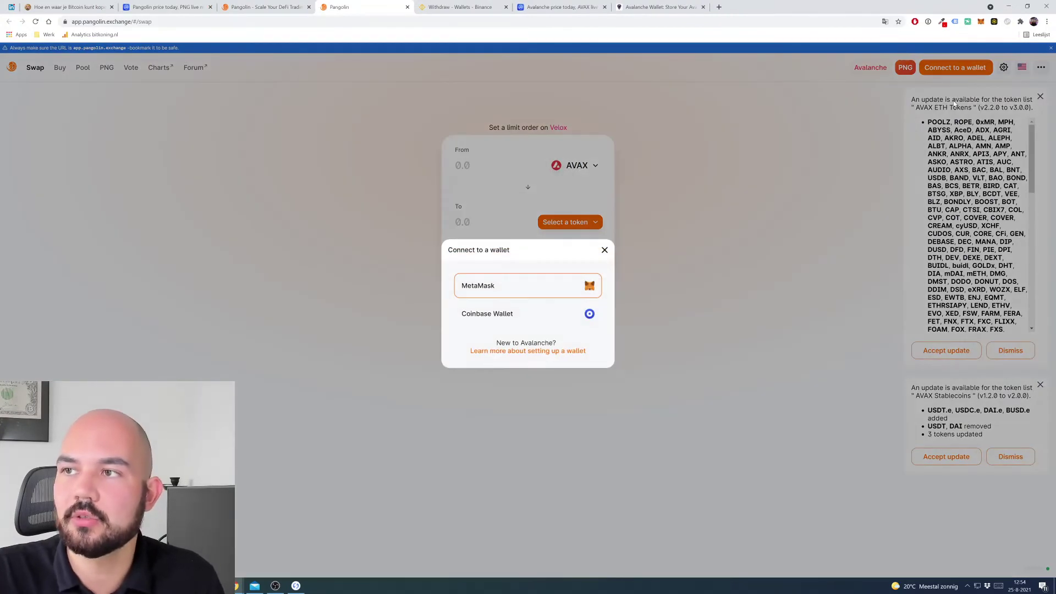
click(522, 286)
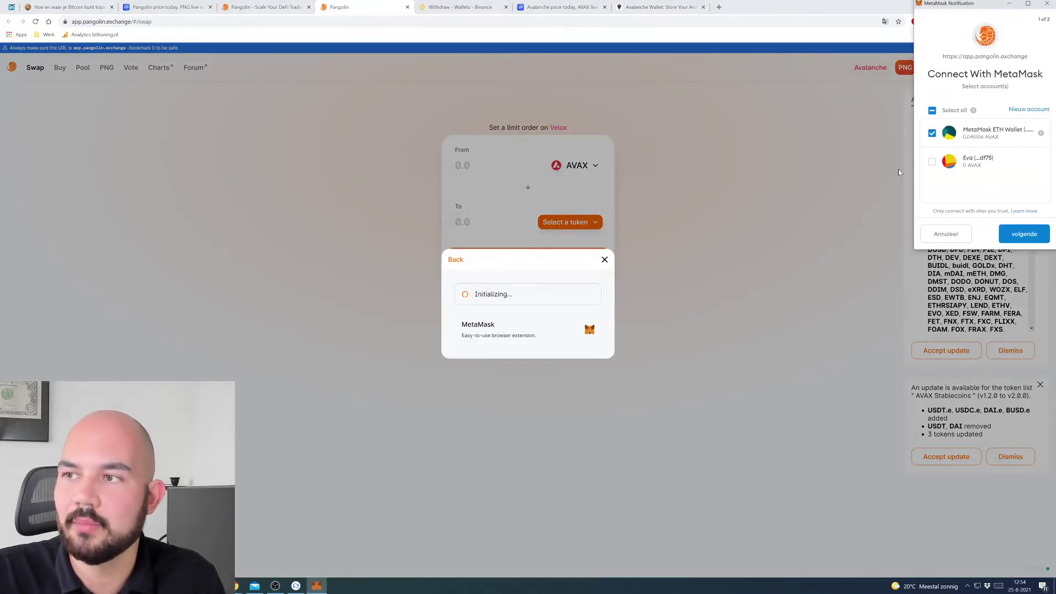
click(1029, 236)
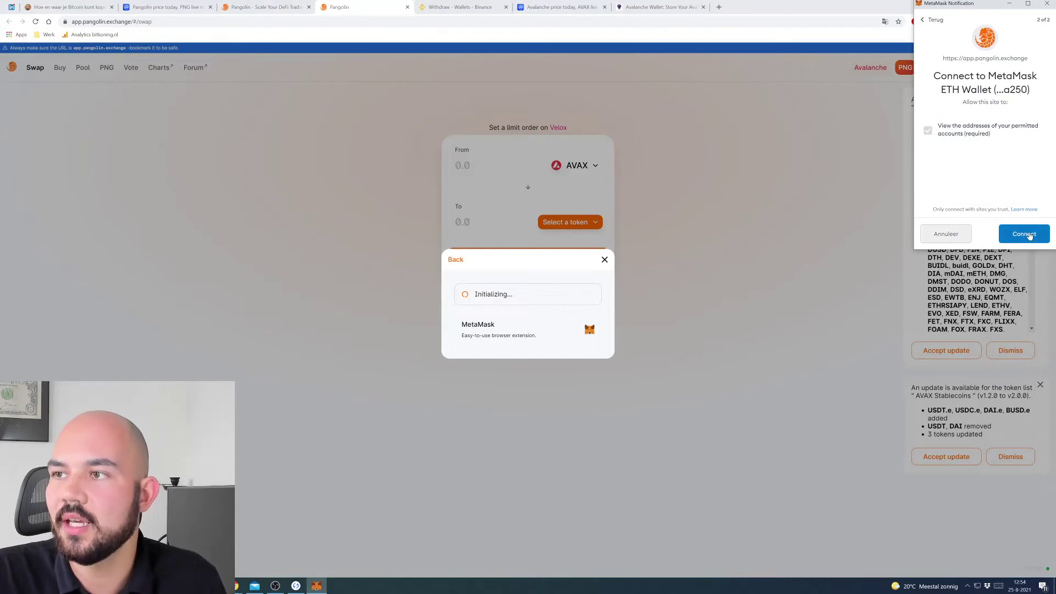
click(1024, 236)
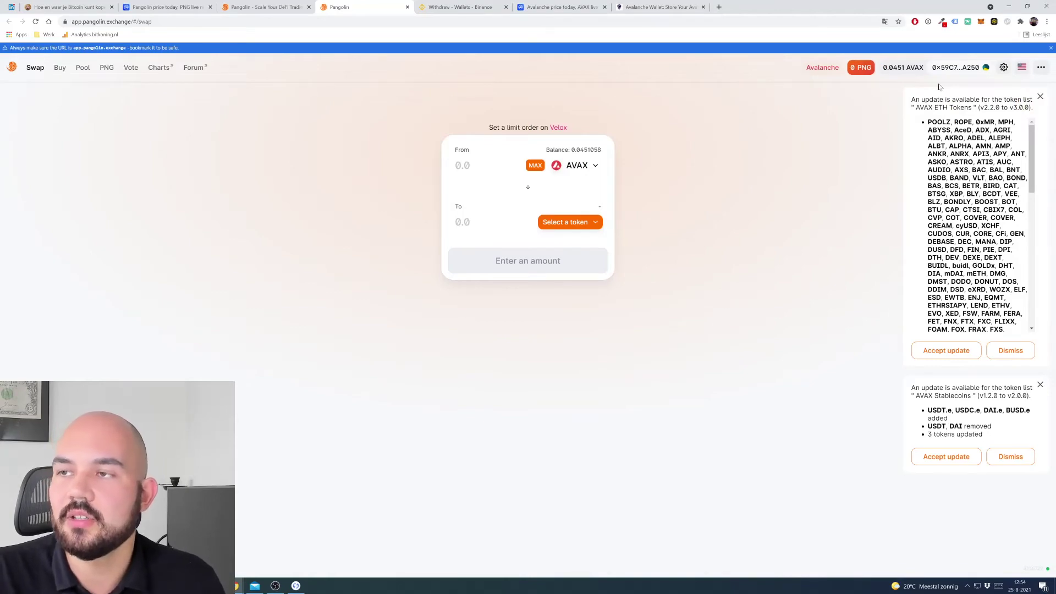
click(956, 68)
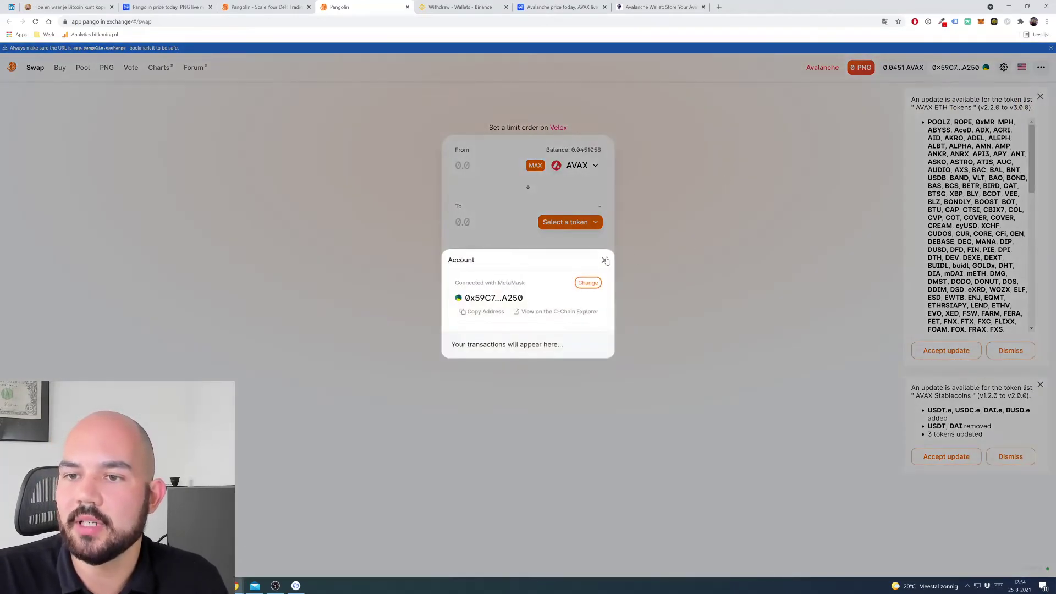
click(605, 260)
Step: Switch the MetaMask network from Avalanche to the Ethereum Main Network
click(981, 21)
click(921, 42)
click(907, 99)
click(790, 231)
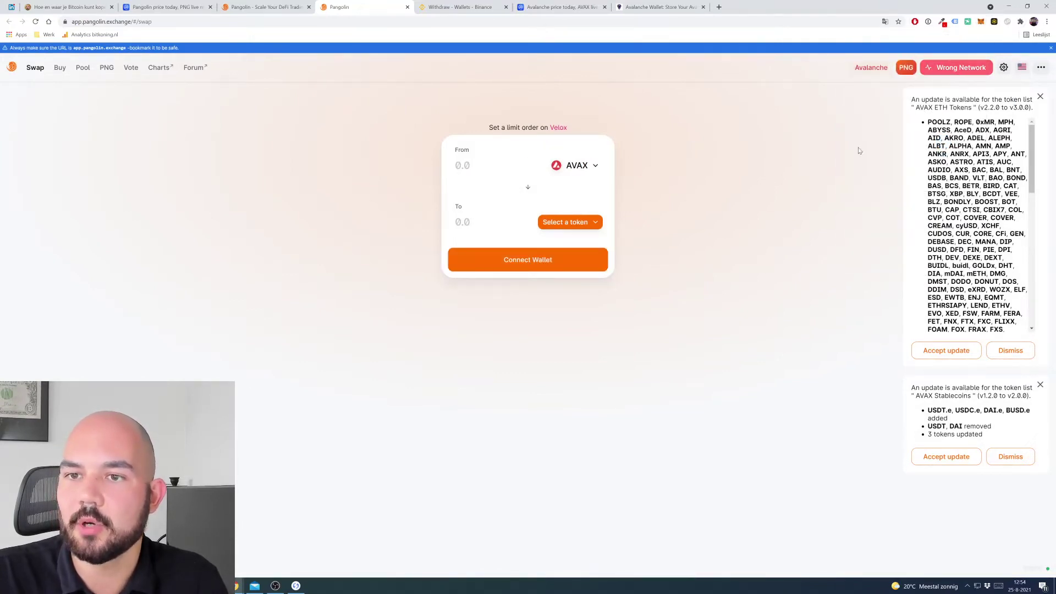
Step: Switch MetaMask back to the Avalanche Mainnet C-Chain through Pangolin's wrong-network option and approve the network change
click(967, 67)
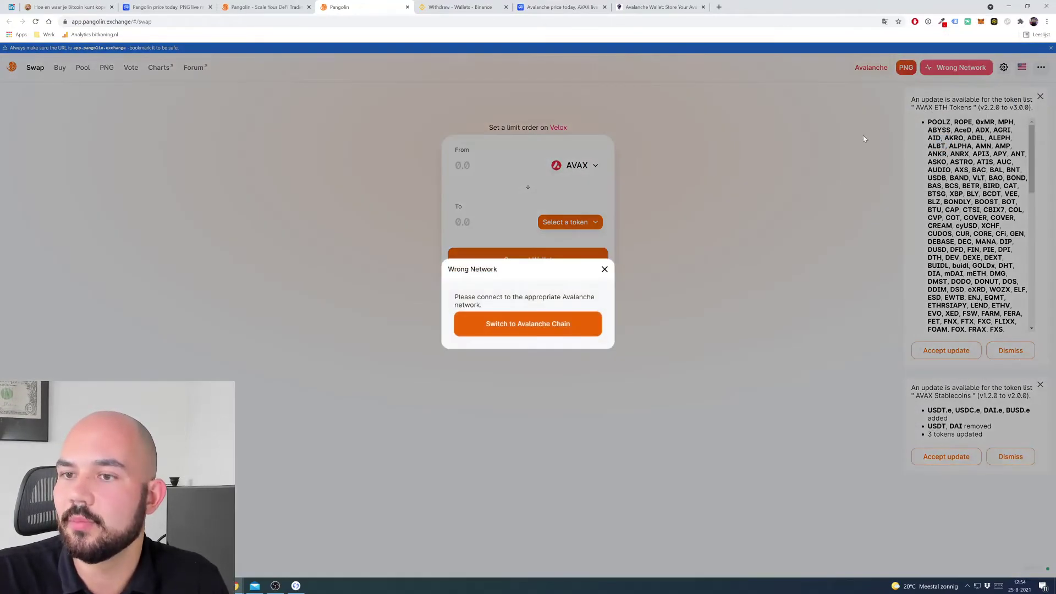
click(529, 328)
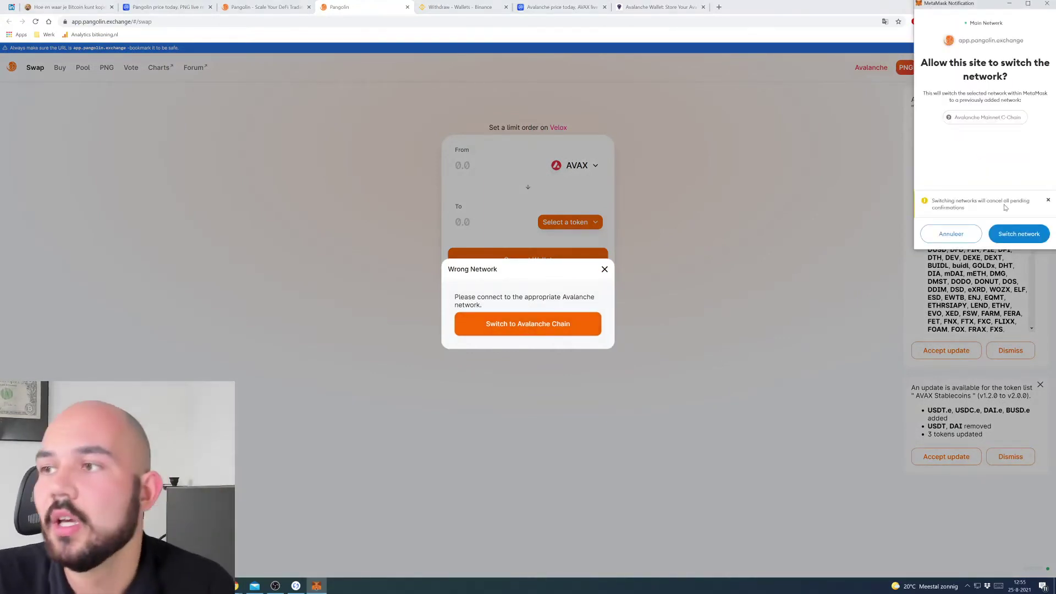
click(1019, 234)
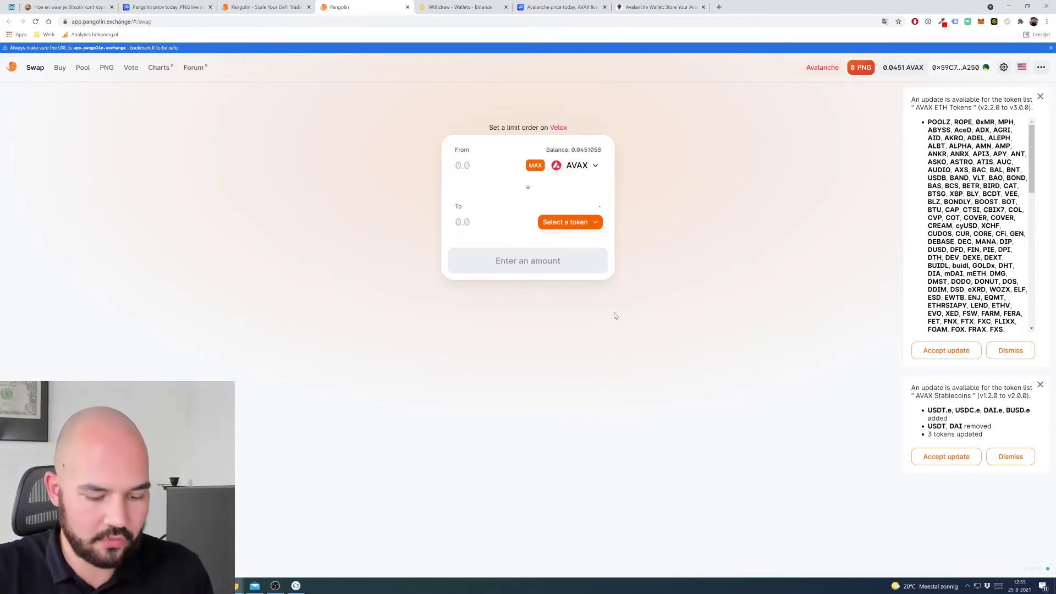
click(980, 22)
scroll(908, 224, down, 1)
click(921, 241)
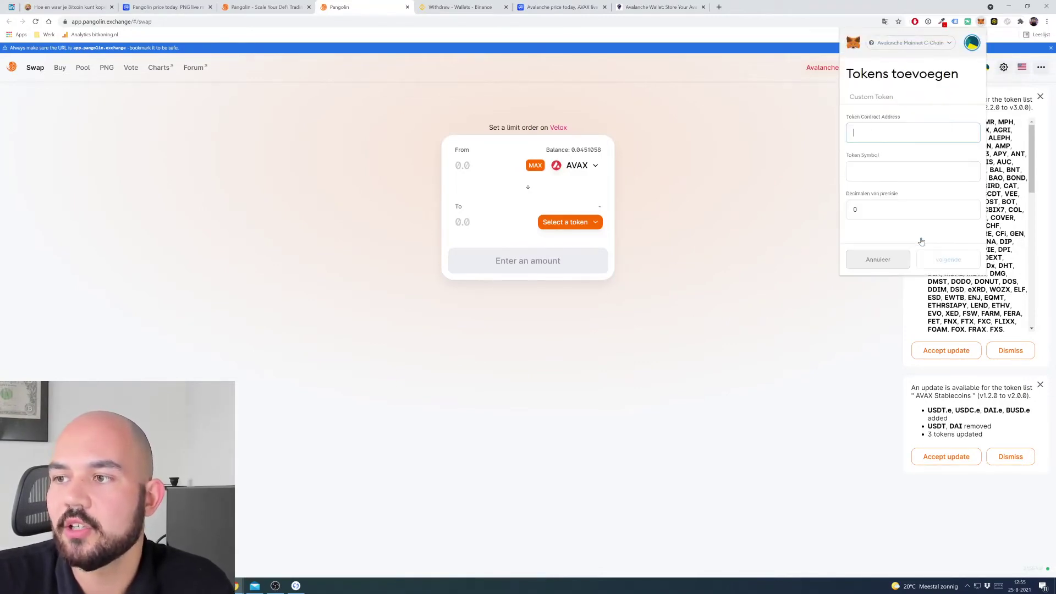
Step: Copy Pangolin's Avalanche contract address from its CoinMarketCap page and return to the Pangolin swap app
click(167, 8)
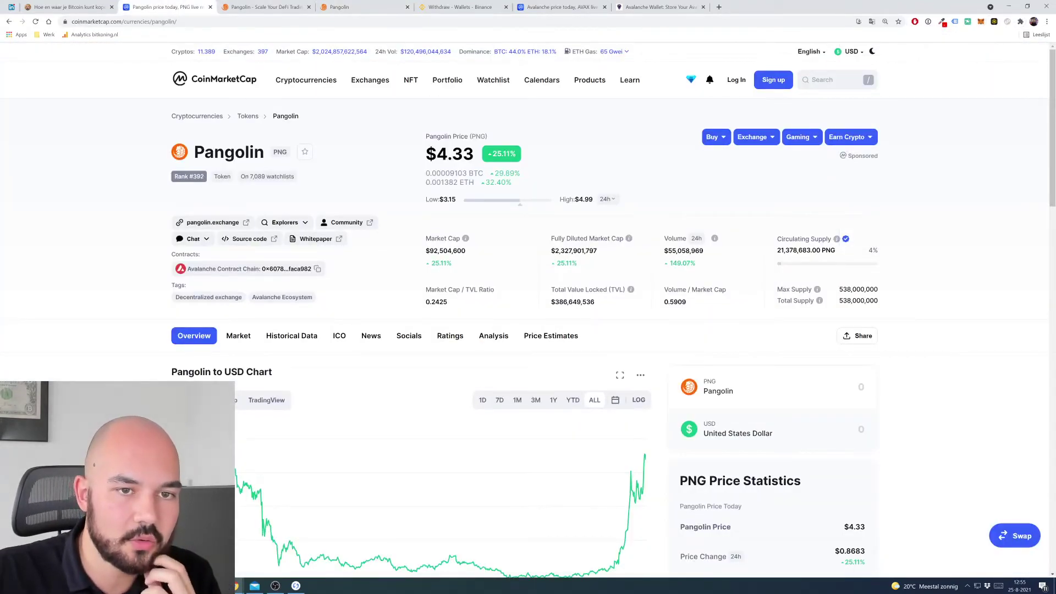
click(317, 269)
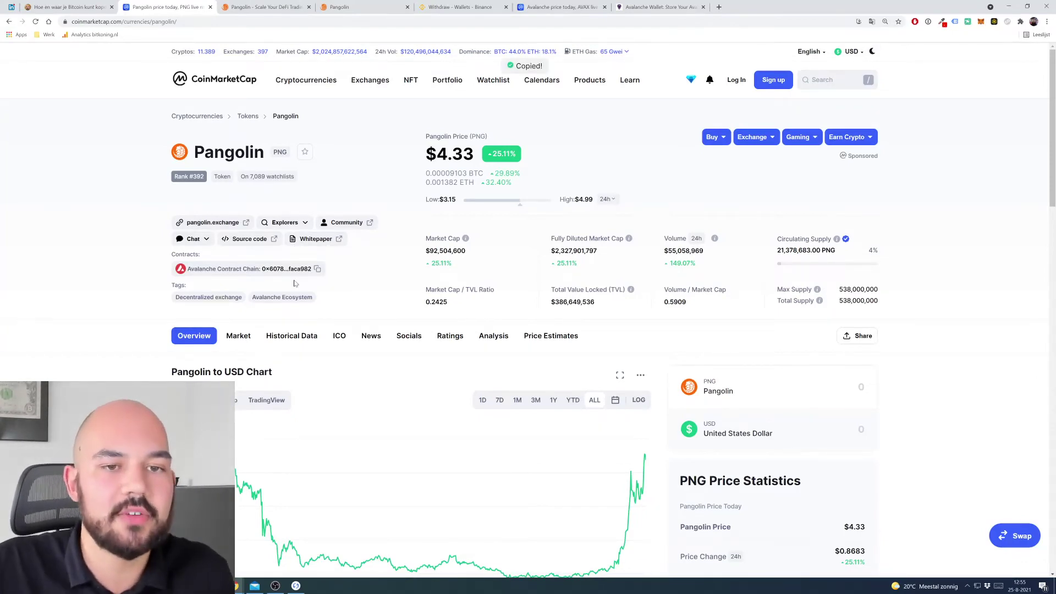
click(678, 6)
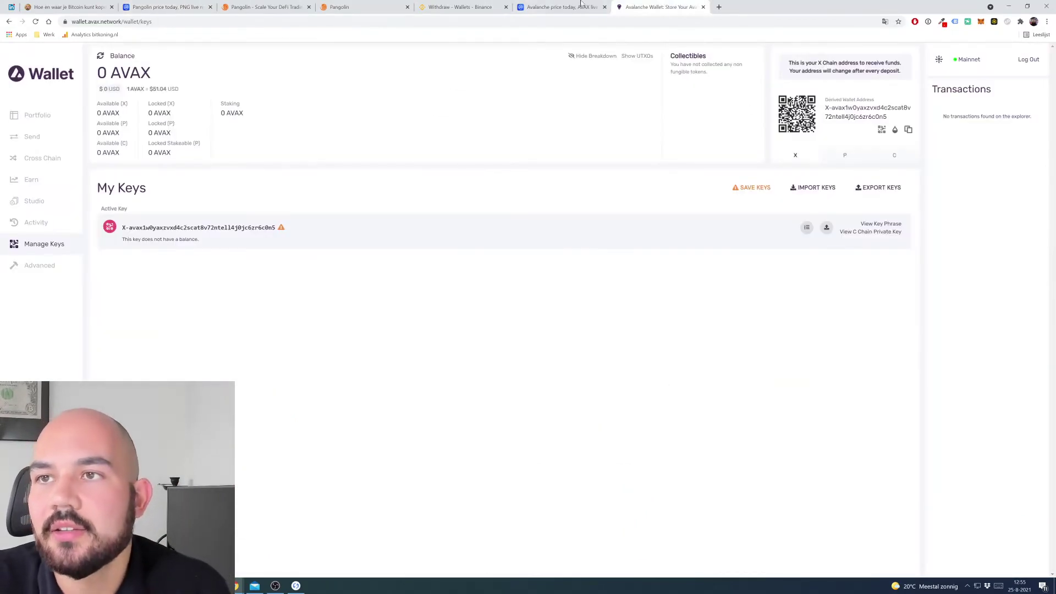
click(264, 7)
click(362, 7)
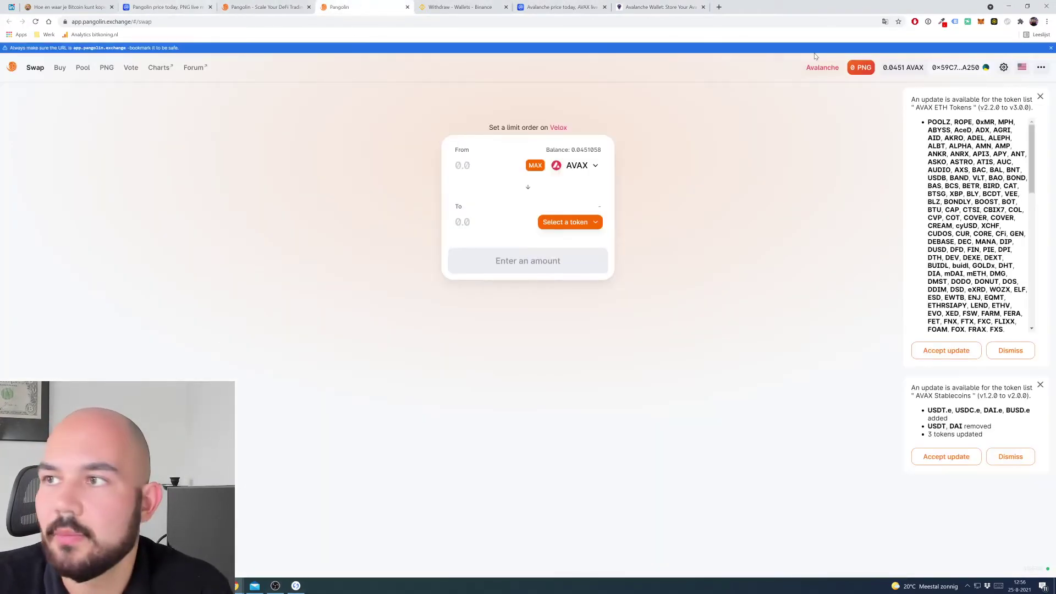
Step: Try to add PNG as a custom token in MetaMask using the copied contract address
click(980, 21)
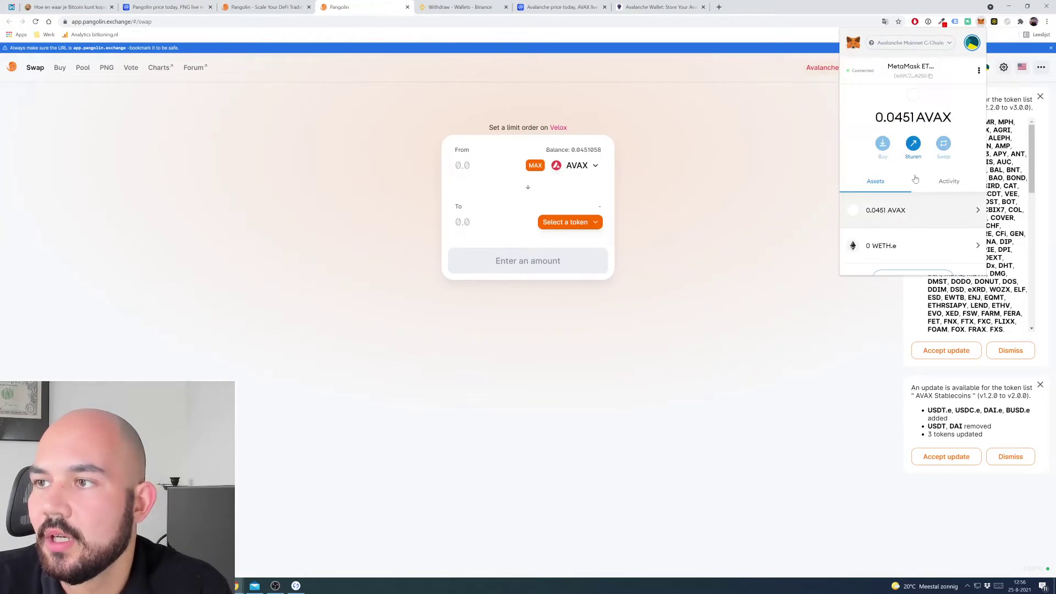
scroll(913, 203, down, 1)
click(927, 237)
click(912, 133)
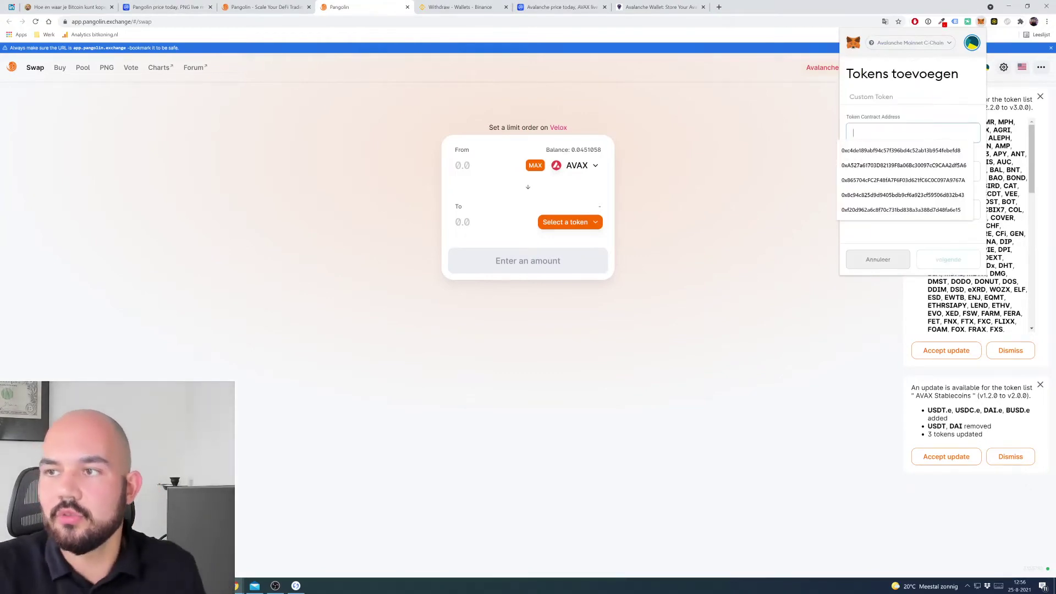
key(ctrl+v)
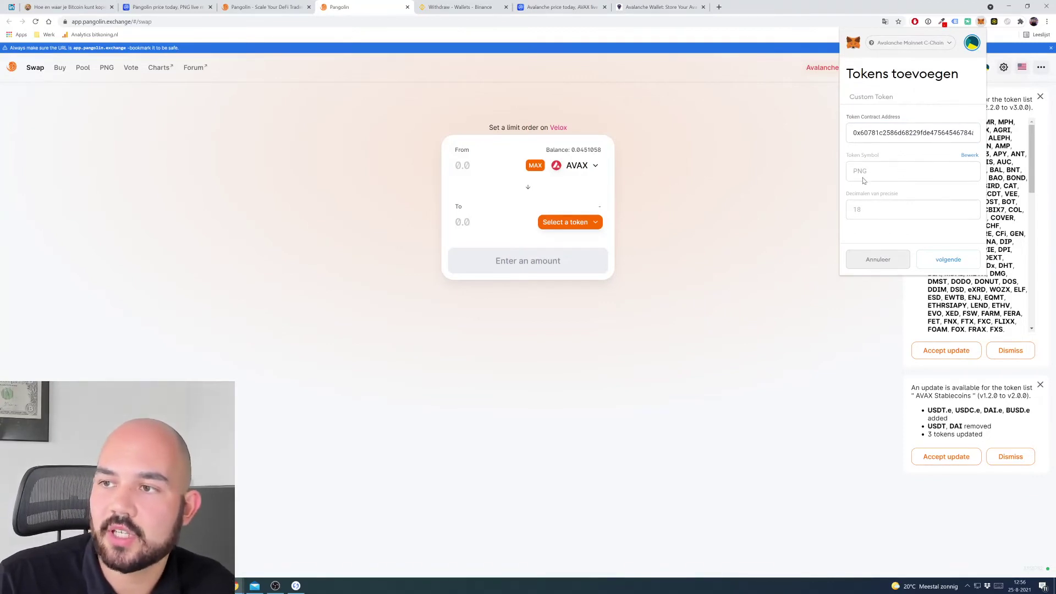
click(942, 266)
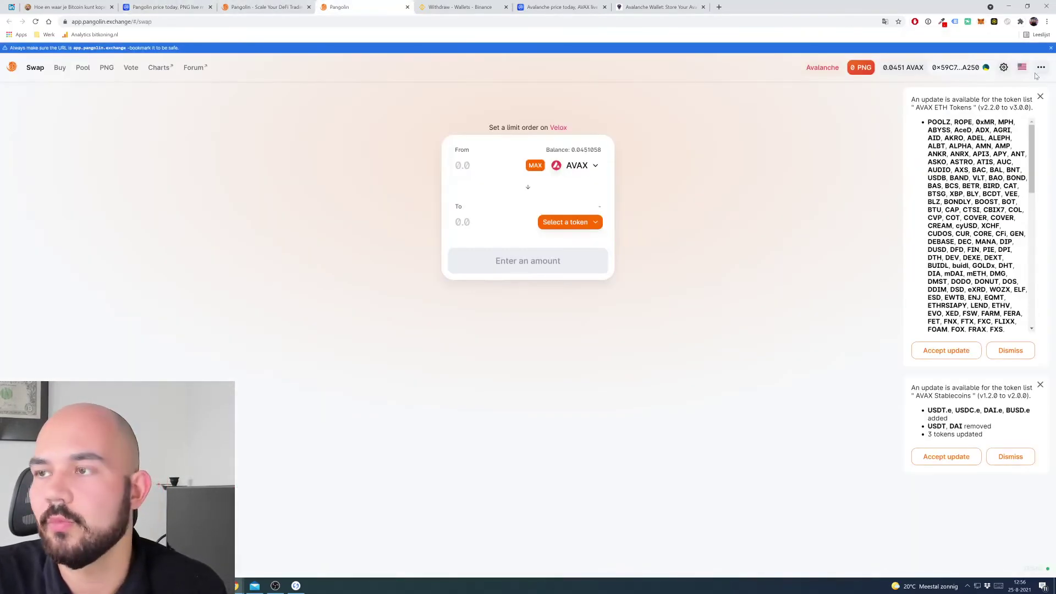
Step: Add the PNG token to the MetaMask account with the copied contract address and check the wallet's asset list
click(981, 22)
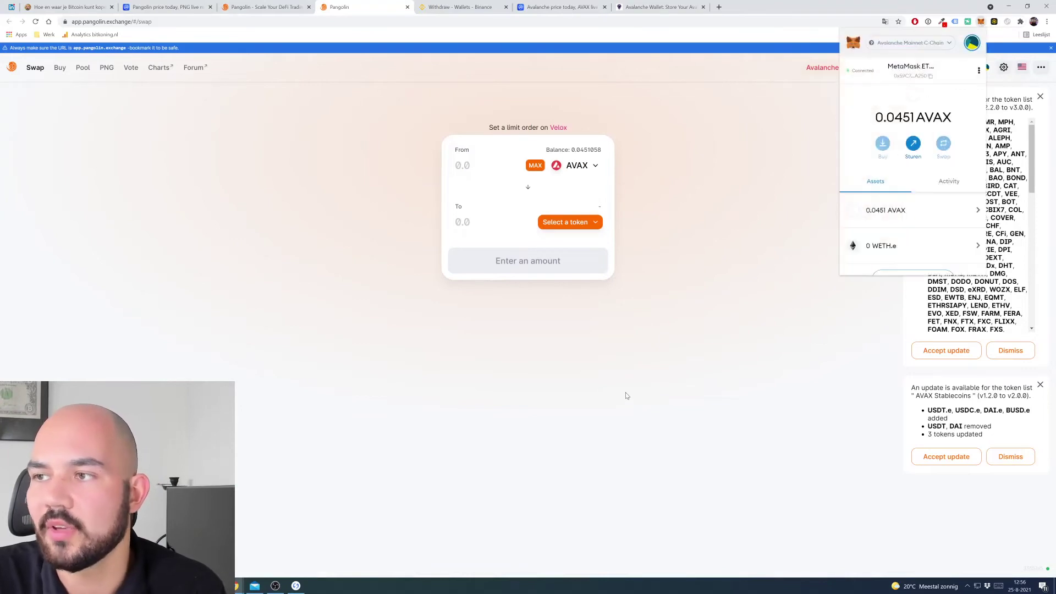
click(924, 273)
click(902, 133)
key(ctrl+v)
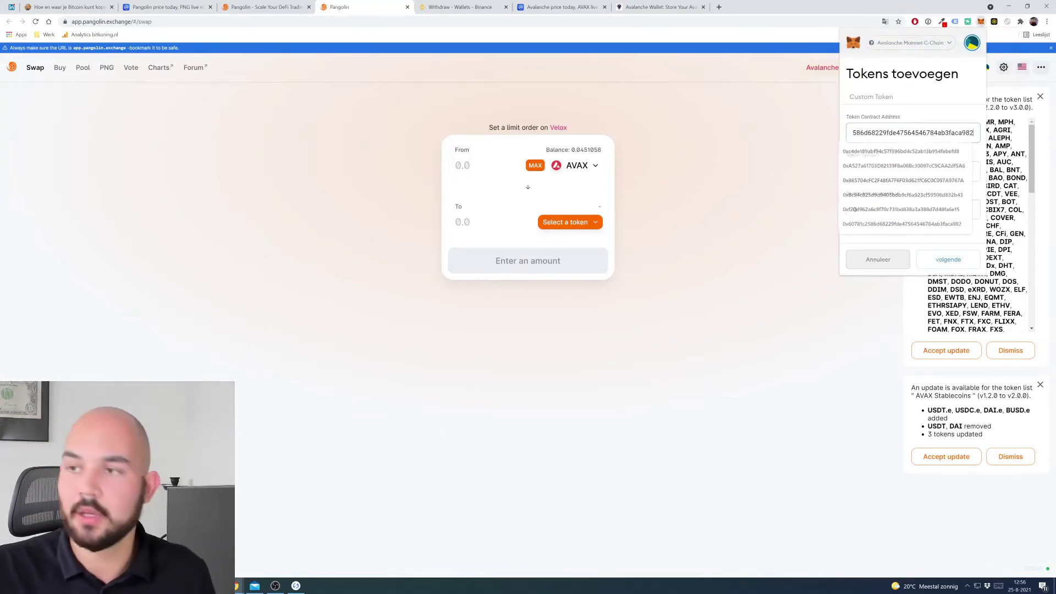
click(945, 263)
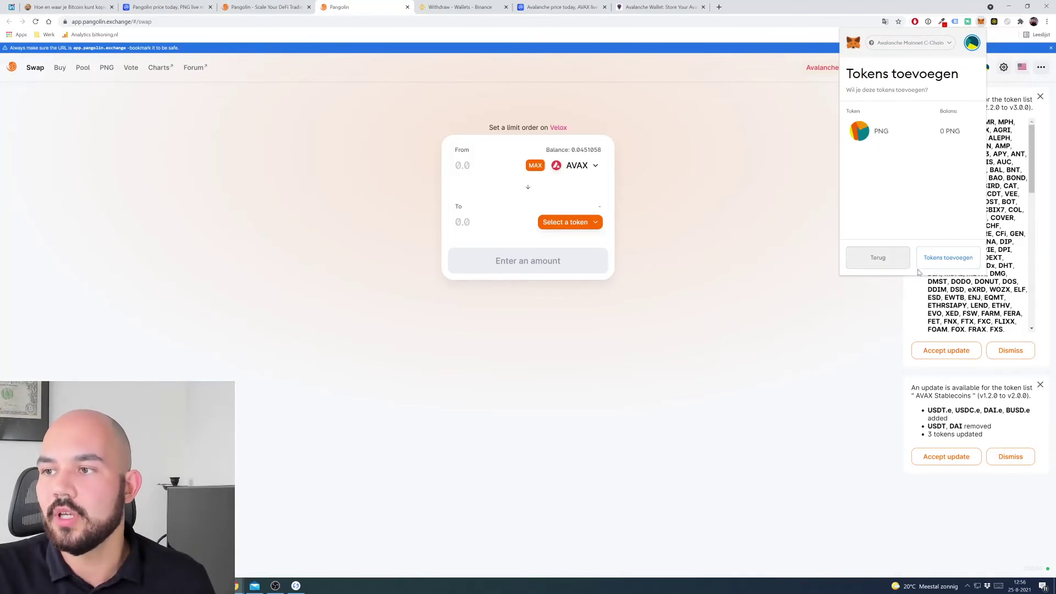
click(951, 267)
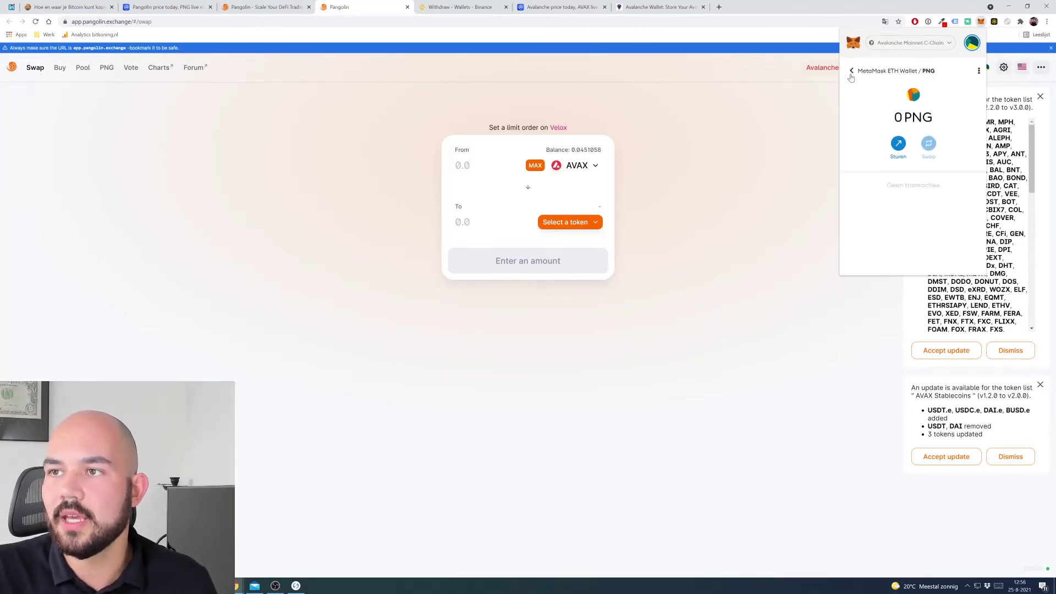
click(851, 71)
scroll(918, 220, down, 2)
scroll(916, 180, up, 1)
scroll(907, 209, down, 2)
scroll(895, 227, up, 2)
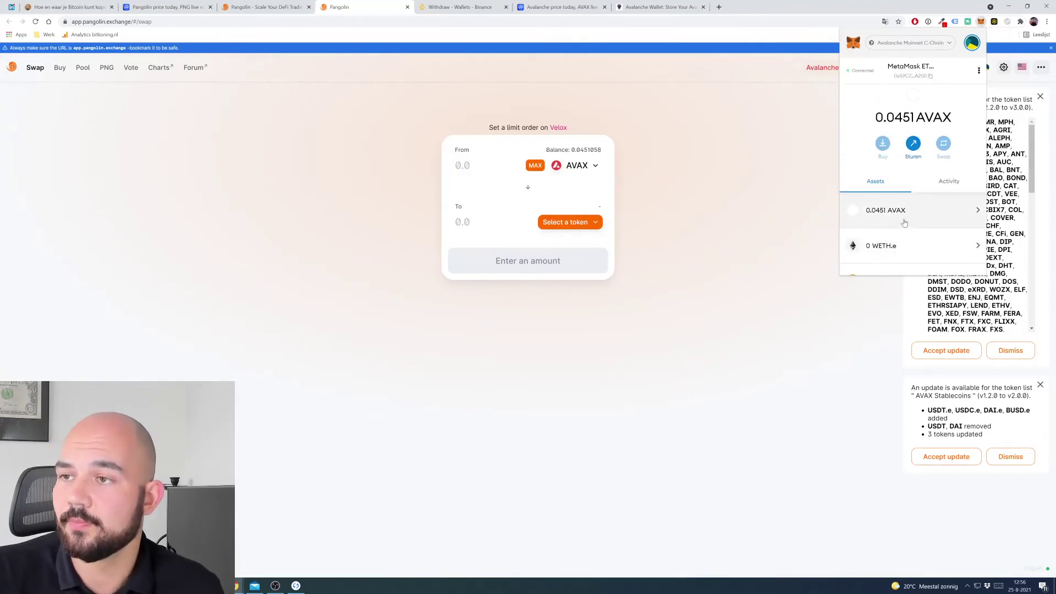
click(636, 332)
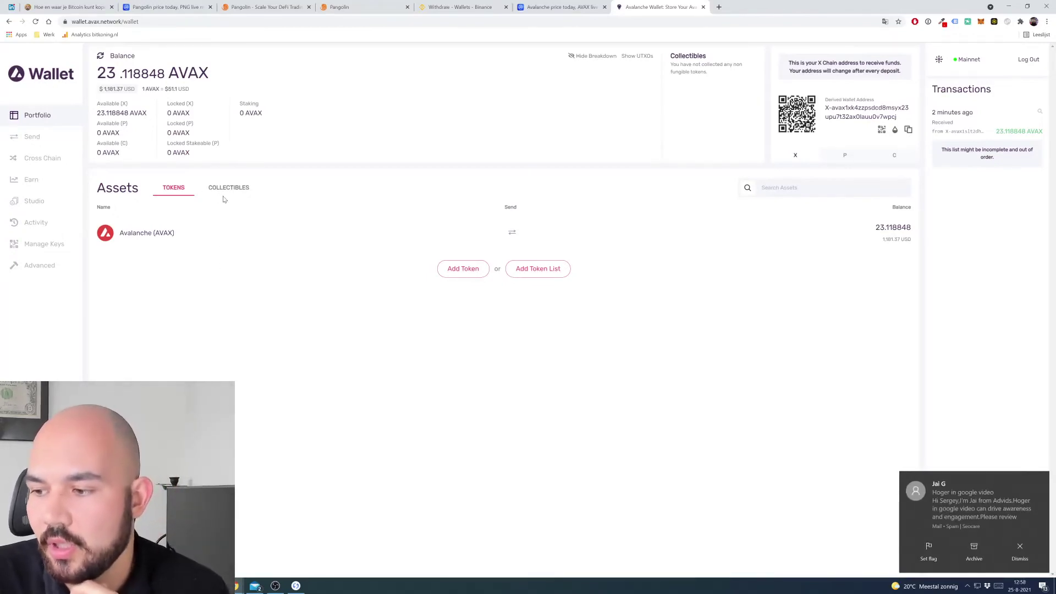
Step: Open the Avalanche Wallet's cross-chain transfer and set it from X Chain (Exchange) to C Chain (Contract)
click(1039, 478)
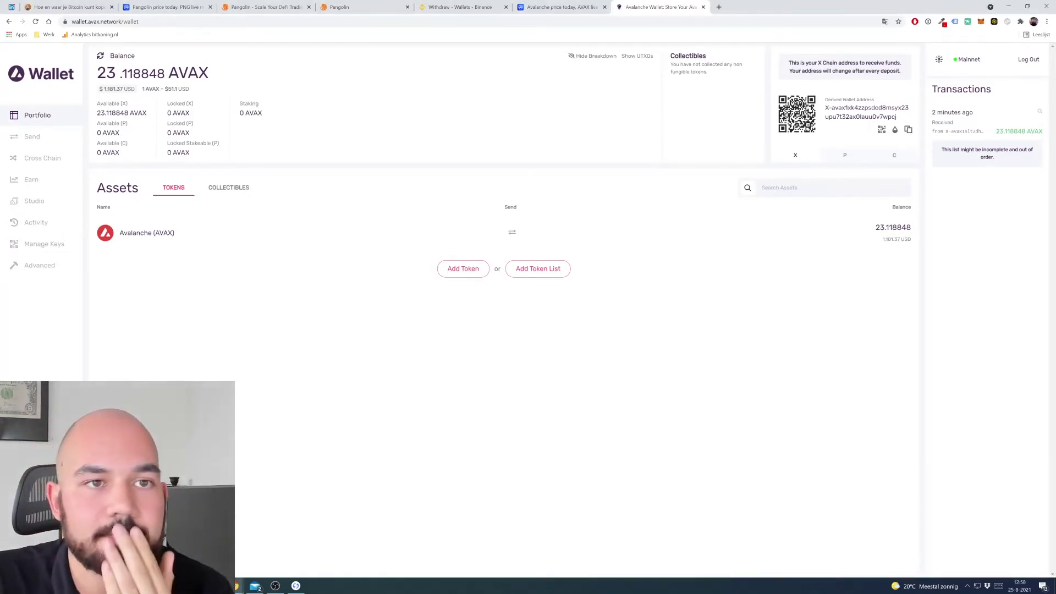
click(38, 160)
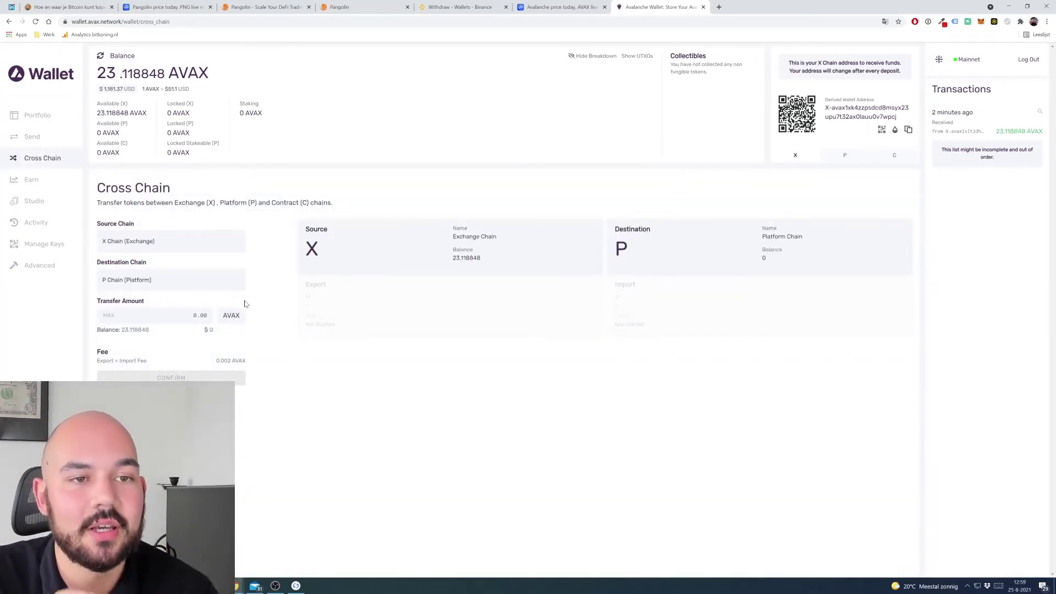
click(162, 239)
click(170, 243)
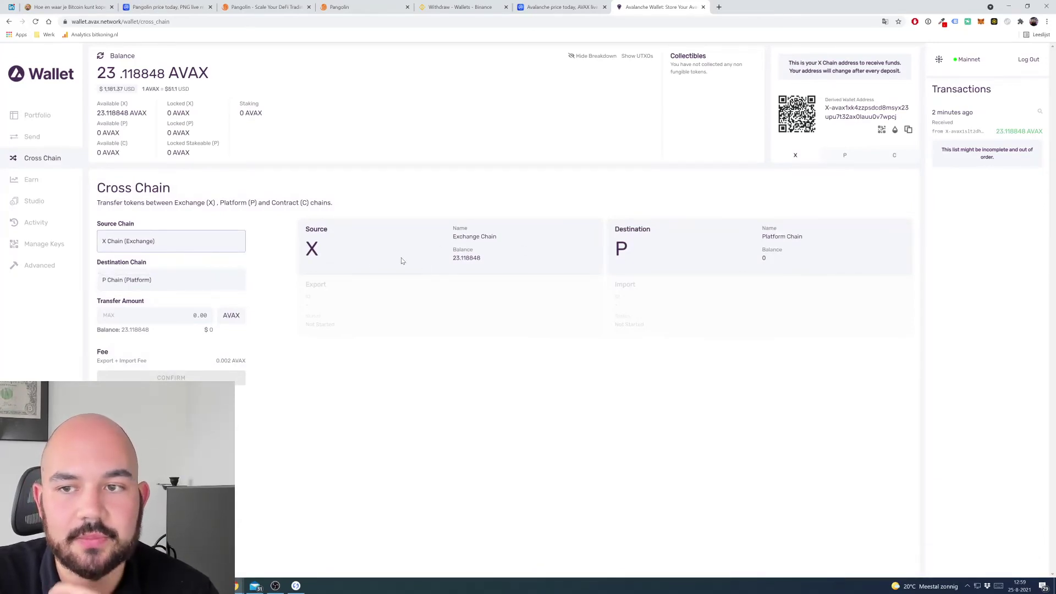
drag(451, 258, 487, 258)
click(483, 259)
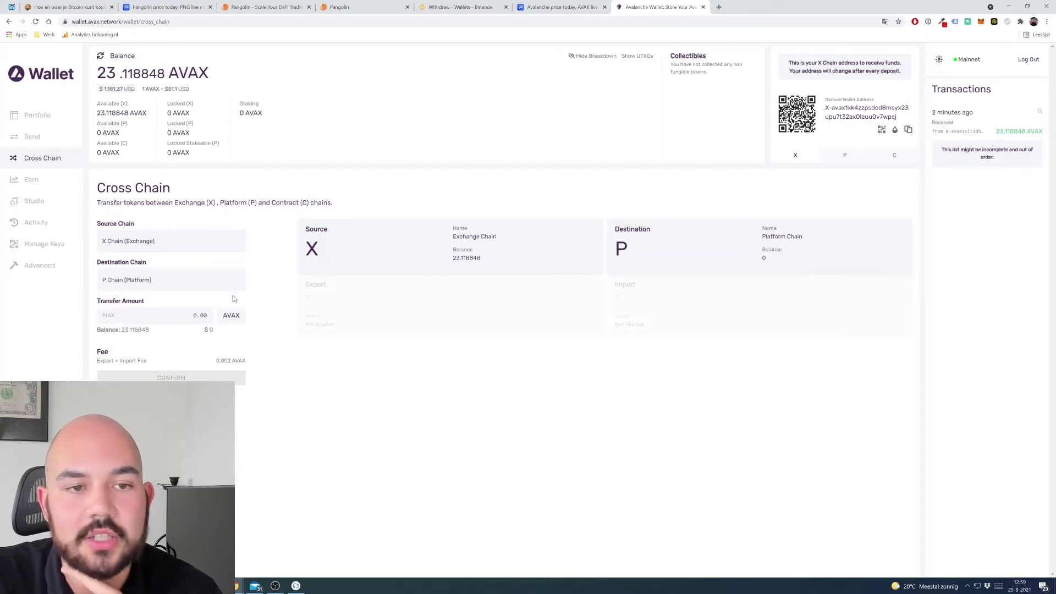
click(145, 281)
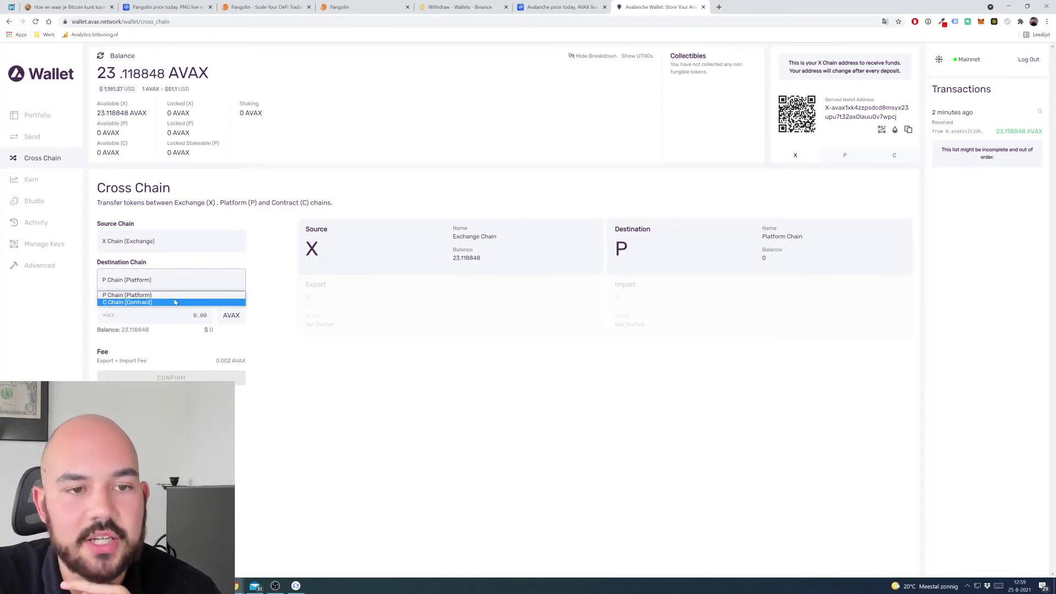
click(173, 303)
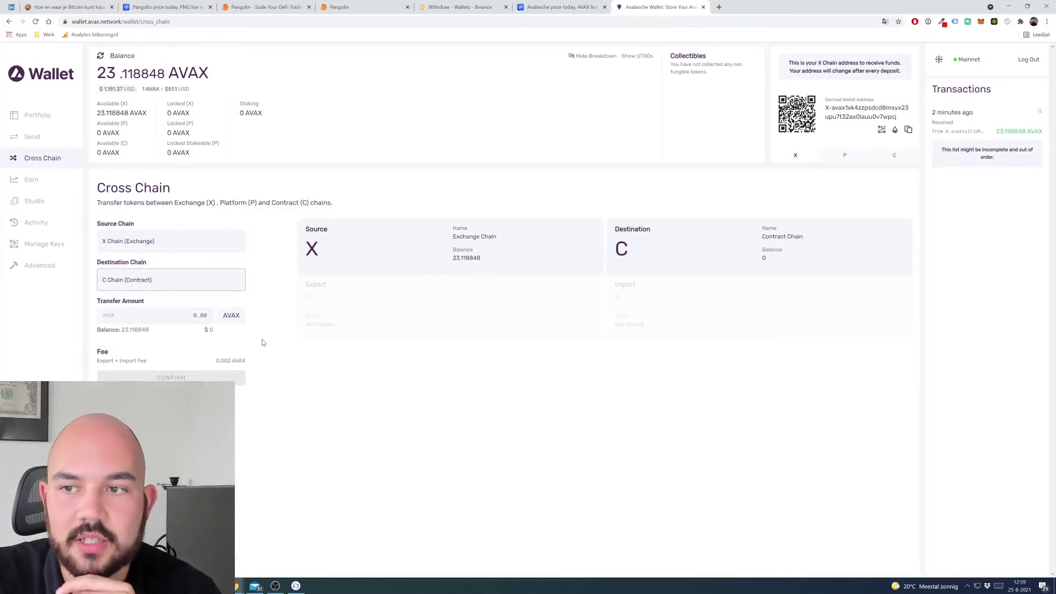
Step: Set the cross-chain transfer amount to the maximum of 23.116848 AVAX, confirm it and execute the transfer
click(108, 316)
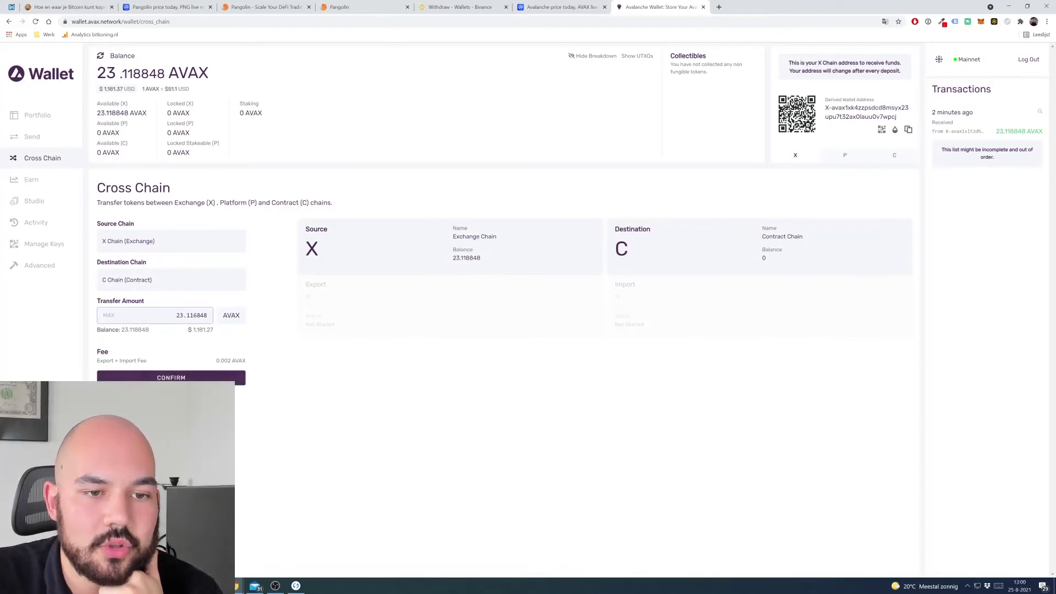
click(171, 379)
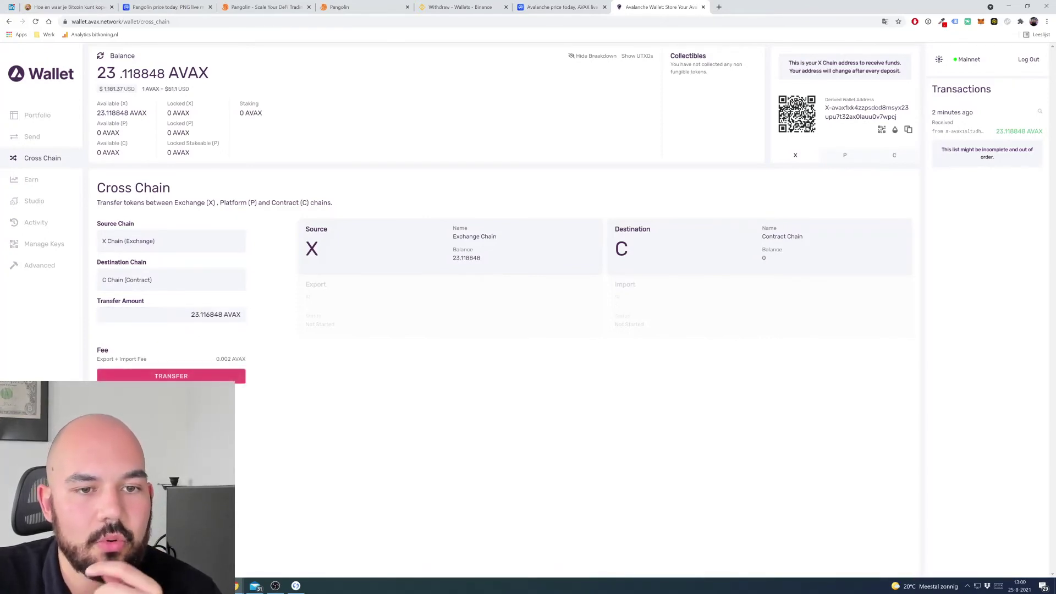
click(182, 376)
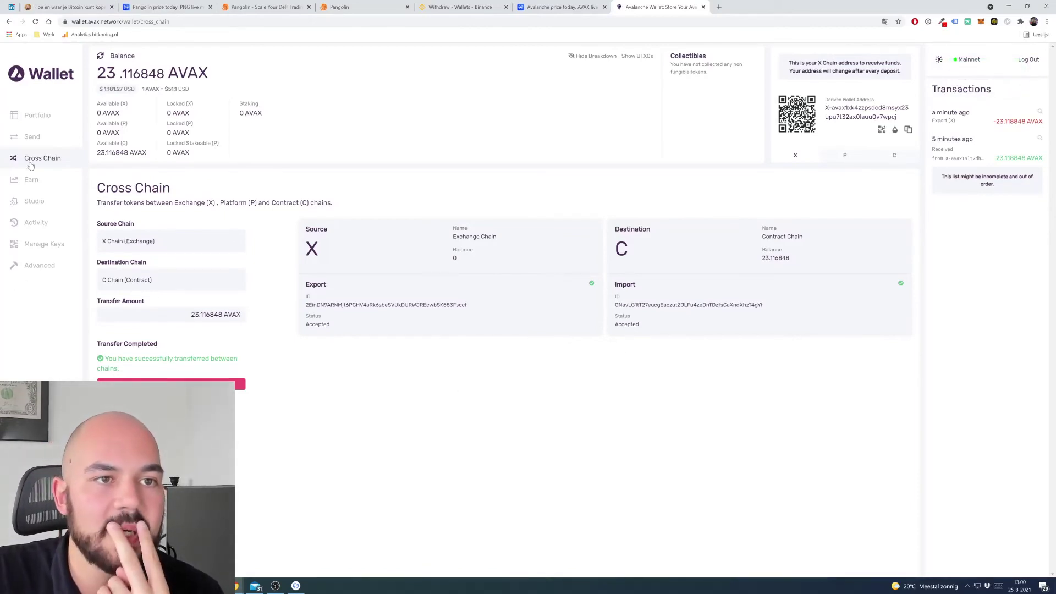
Step: Set up a C-Chain send of the maximum 23.112123 AVAX in the Avalanche Wallet and copy the MetaMask account address
click(31, 137)
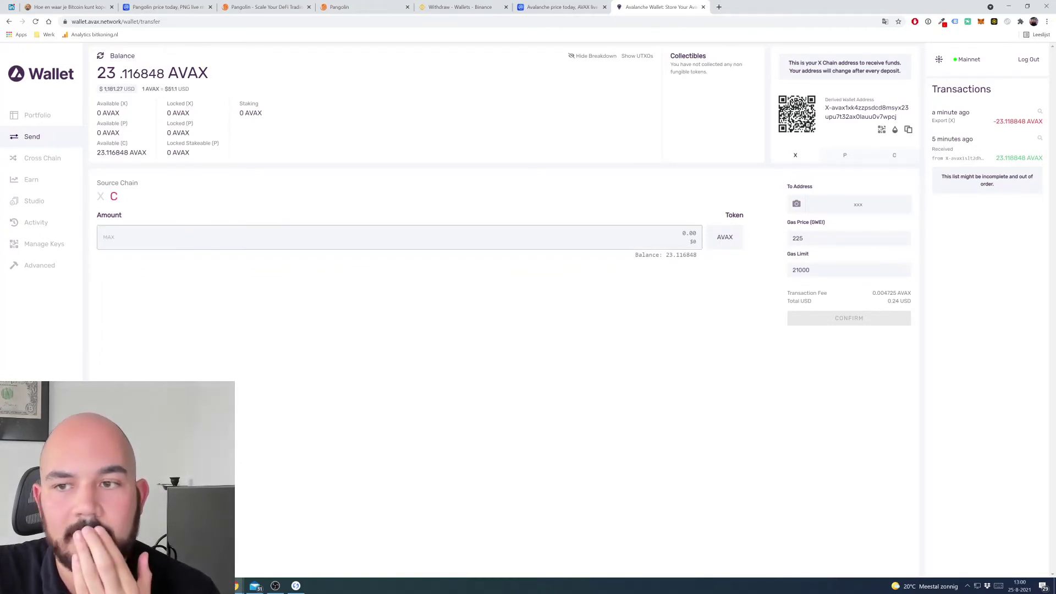
click(108, 236)
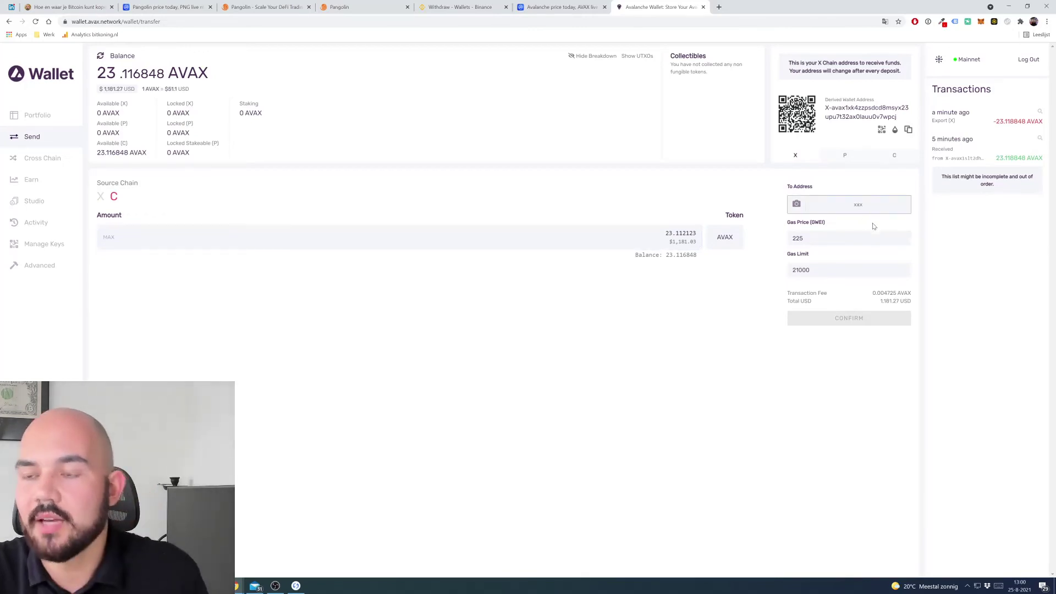
click(981, 23)
click(908, 73)
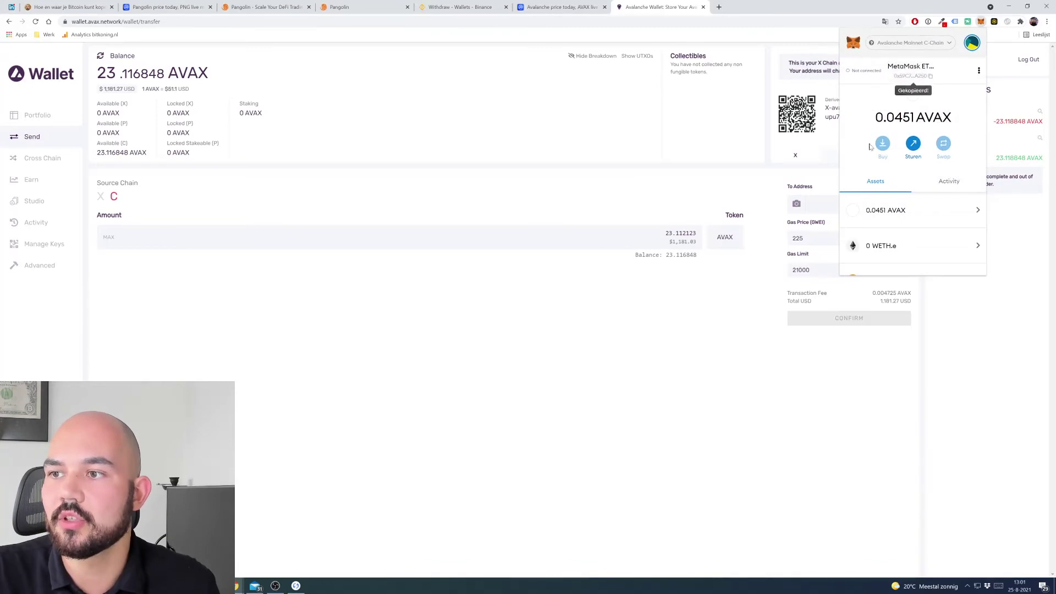
Step: Paste the copied MetaMask address as the recipient of the AVAX transfer
click(766, 334)
click(852, 204)
key(ctrl+v)
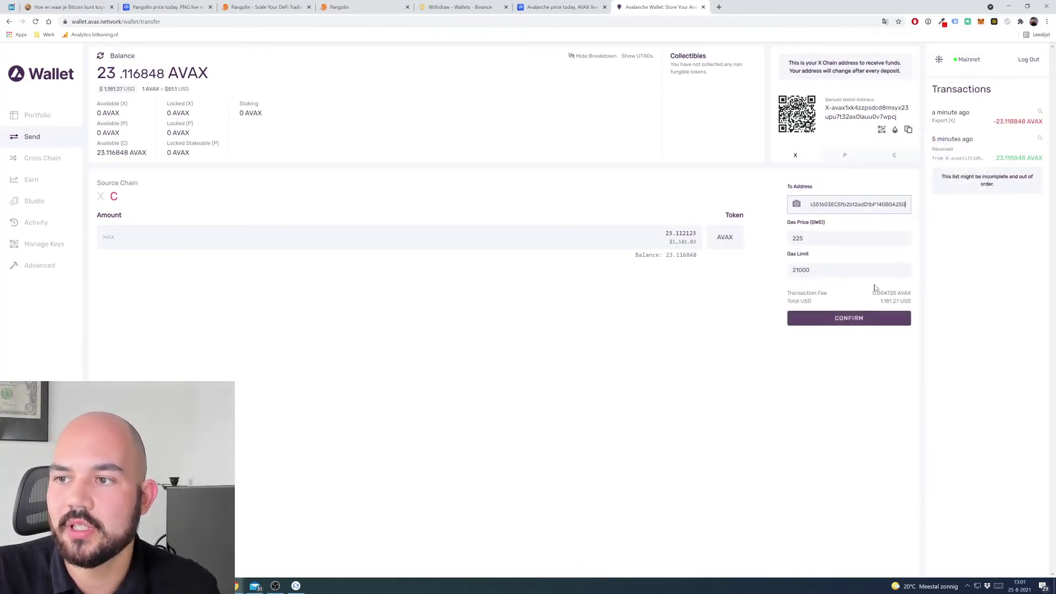
double_click(861, 204)
key(BackSpace)
key(ctrl+v)
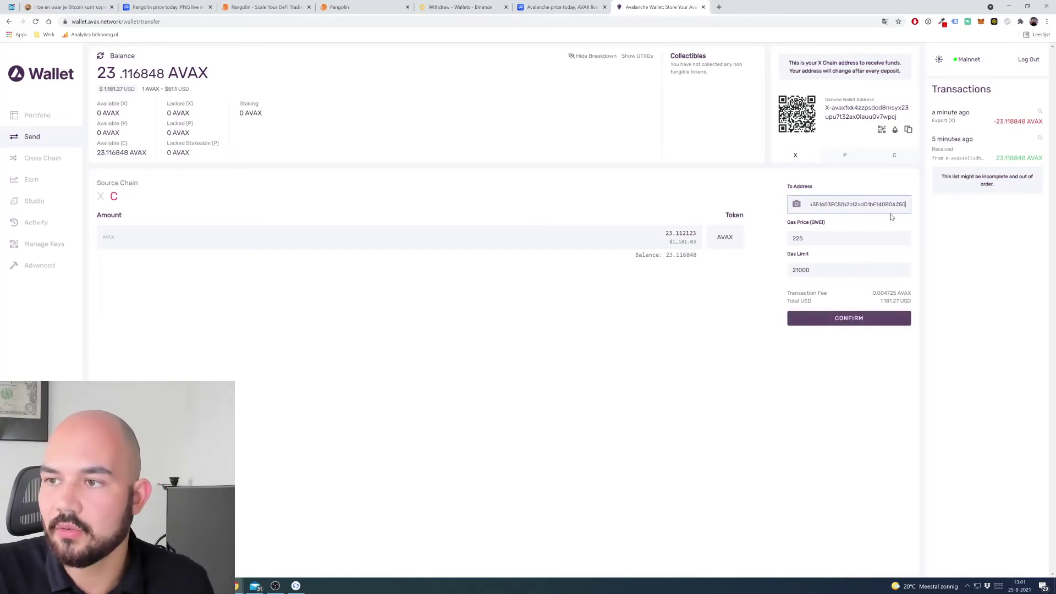
Step: Confirm and send the AVAX transaction, and check the account balance in MetaMask
click(851, 328)
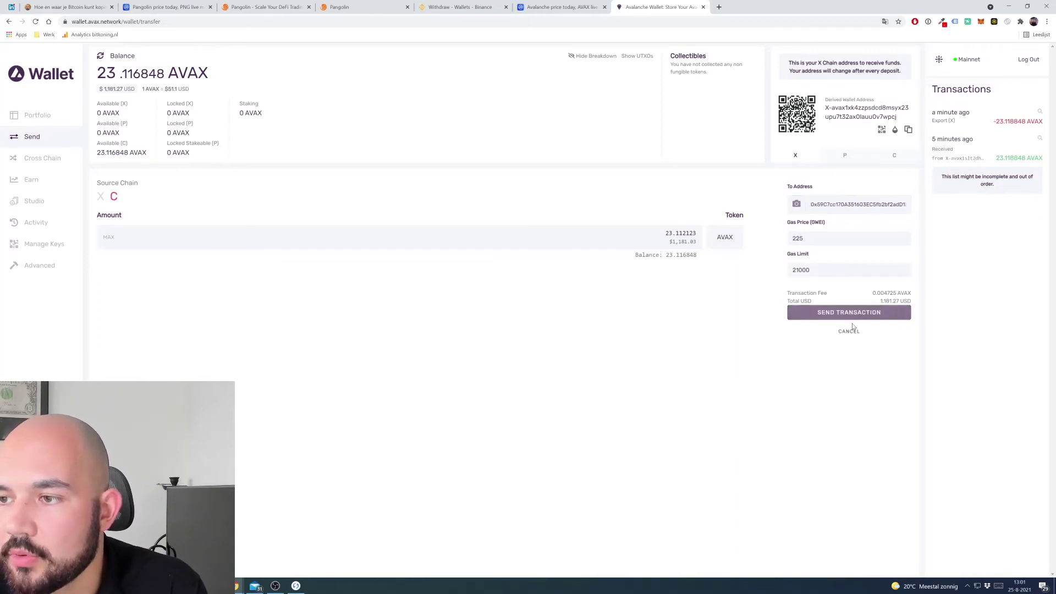
click(852, 314)
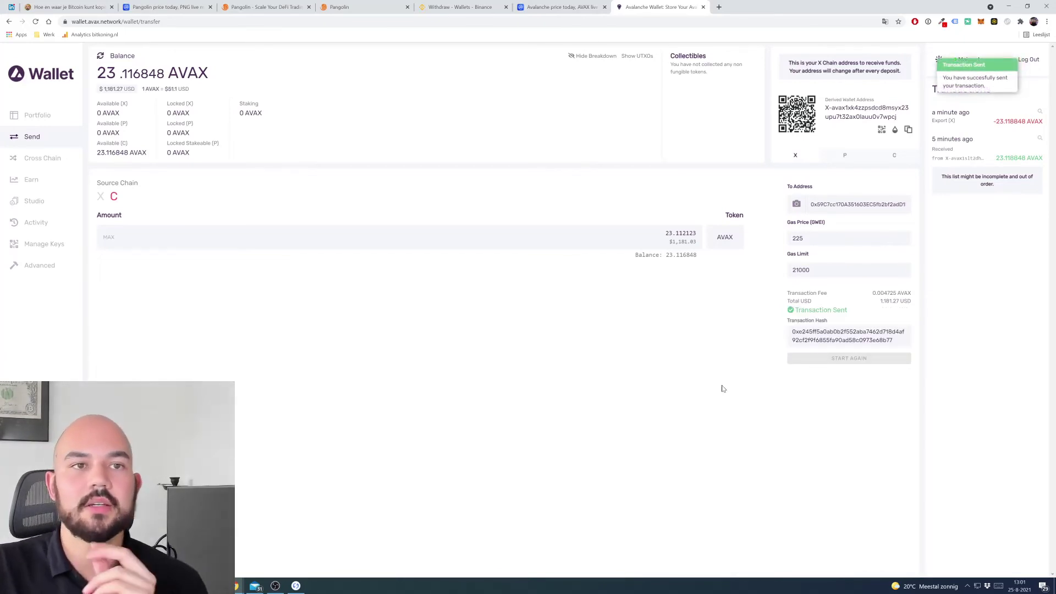
key(alt+shift+m)
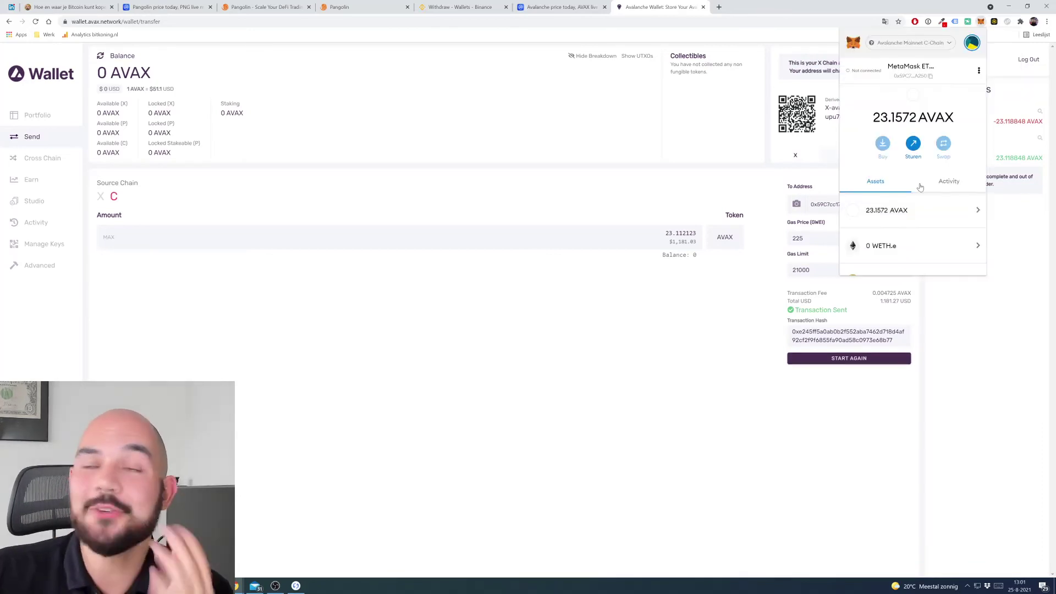
Step: Return to Pangolin's swap page and check which wallet account is connected
click(352, 7)
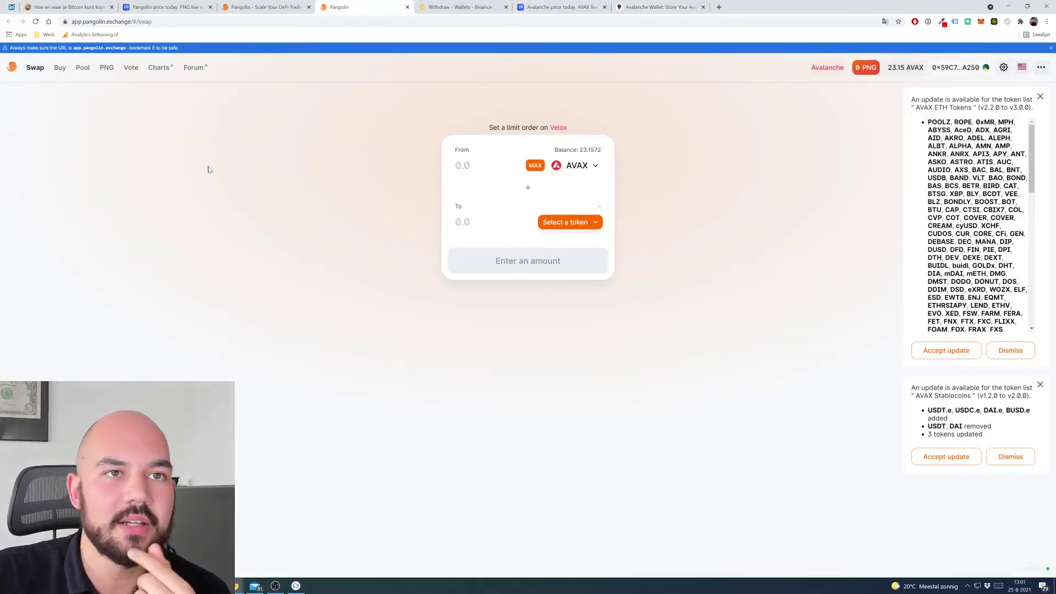
click(264, 7)
click(301, 324)
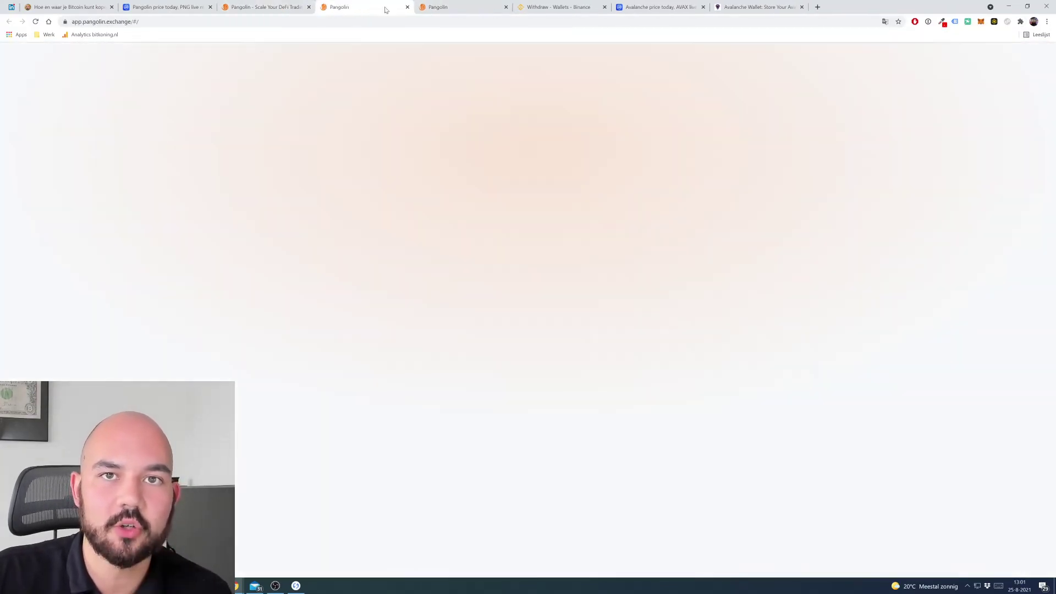
middle_click(440, 9)
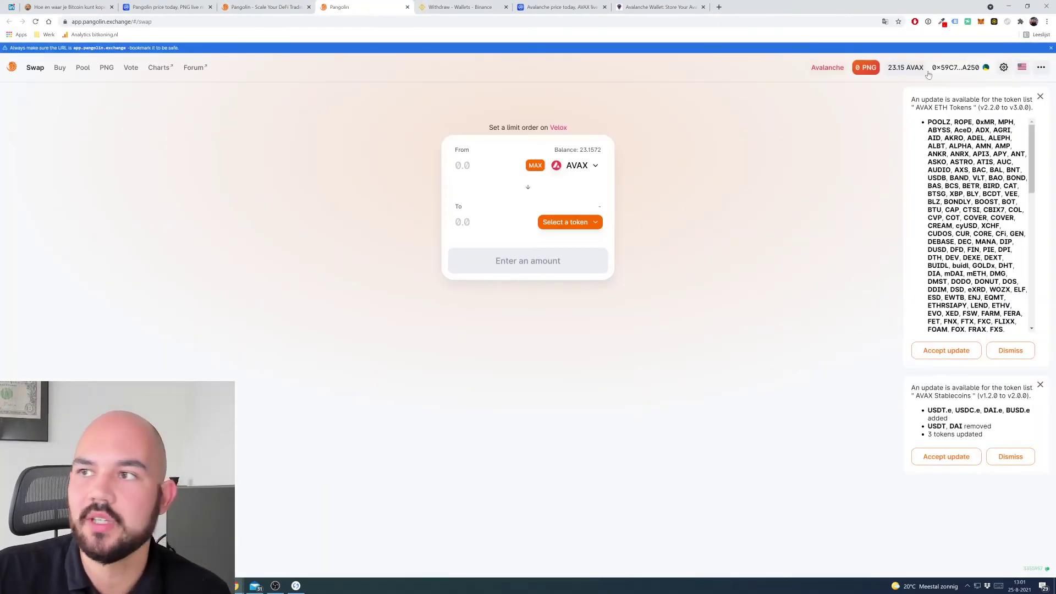
click(954, 72)
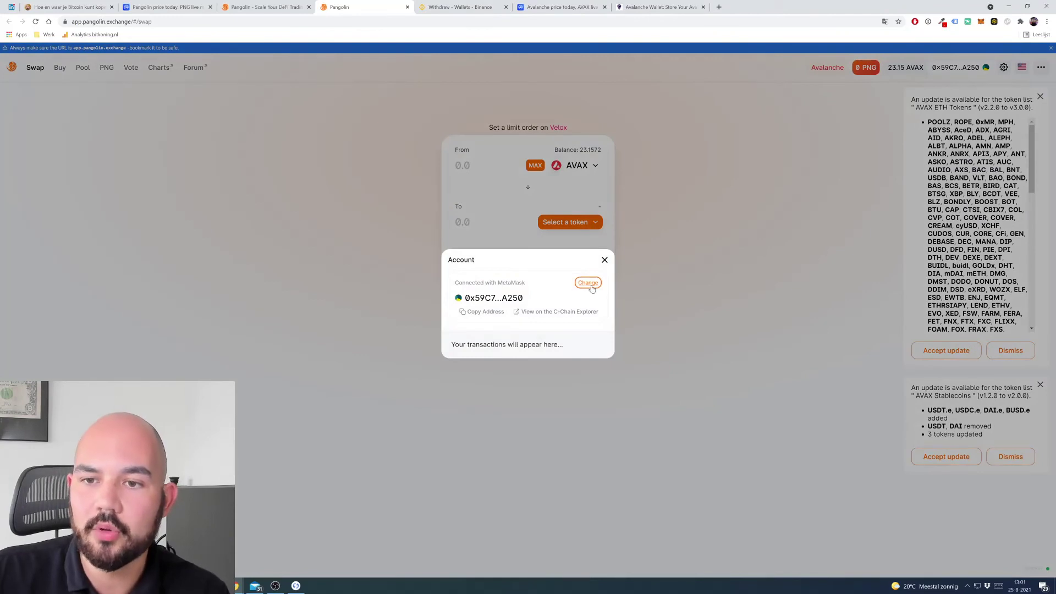
click(604, 261)
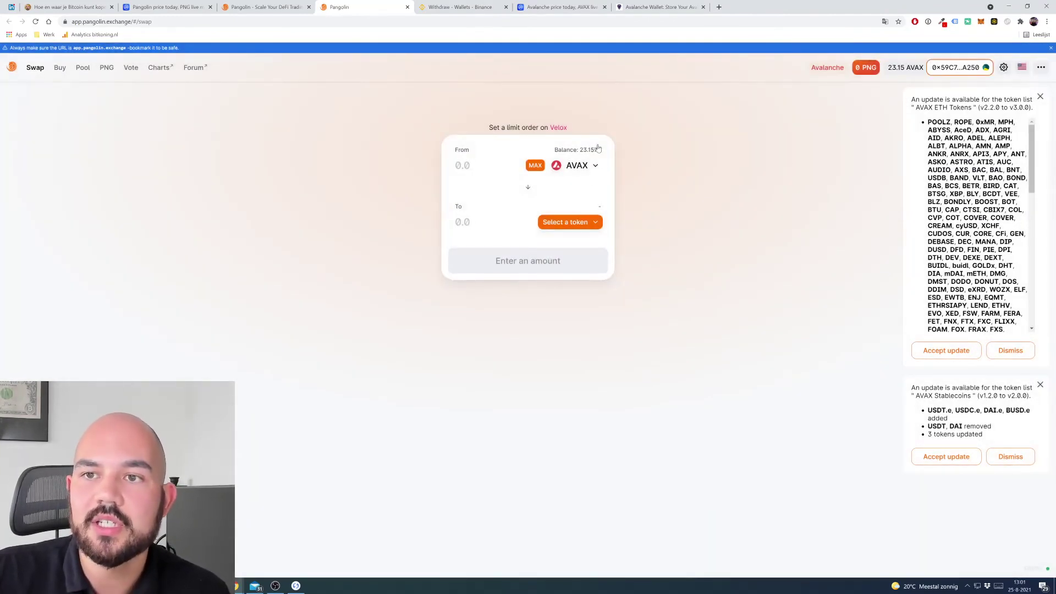
Step: Choose PNG as the token to receive and set the AVAX amount to swap to the maximum of 23.1472
click(572, 222)
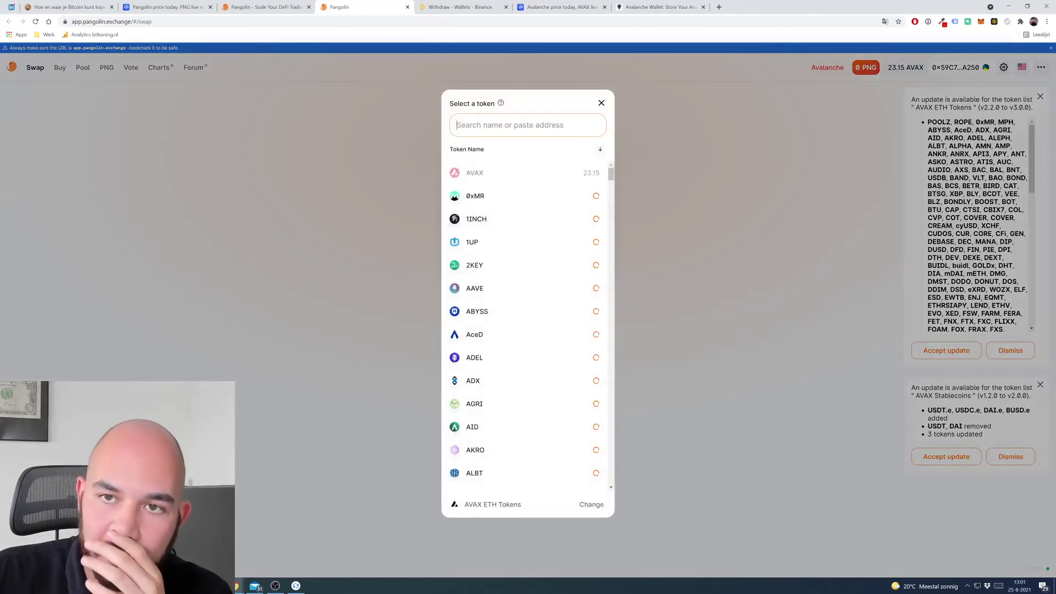
text(png)
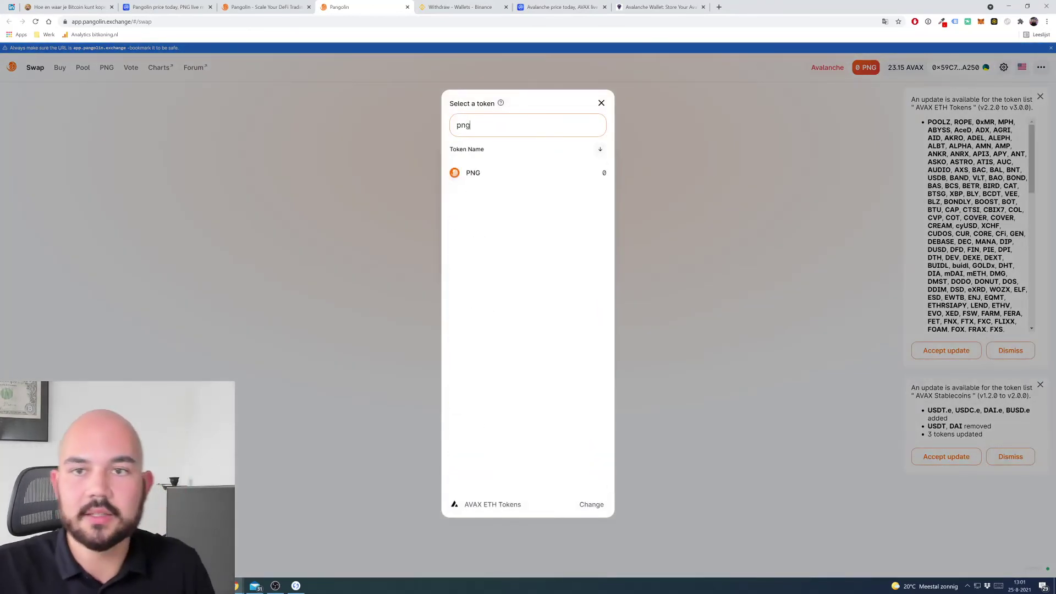
click(483, 174)
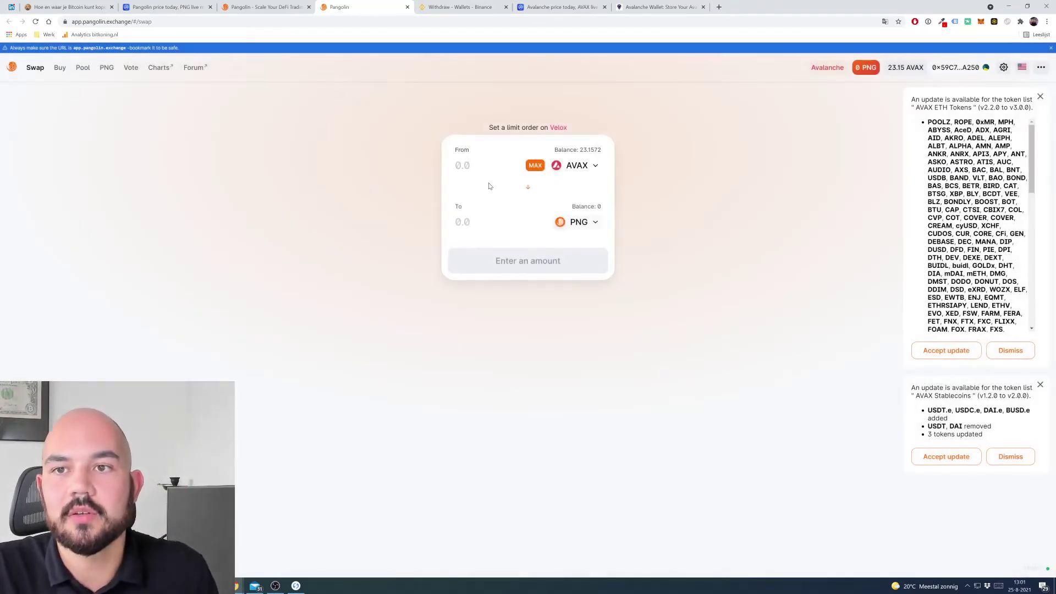
click(535, 165)
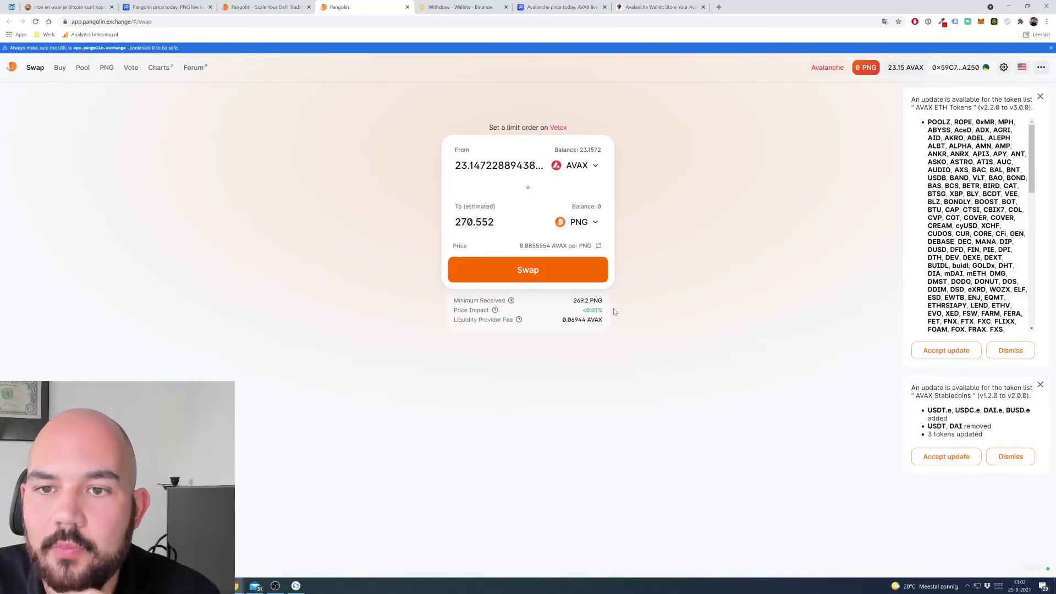
Step: Try to swap the maximum of 23.1472 AVAX for PNG
click(548, 282)
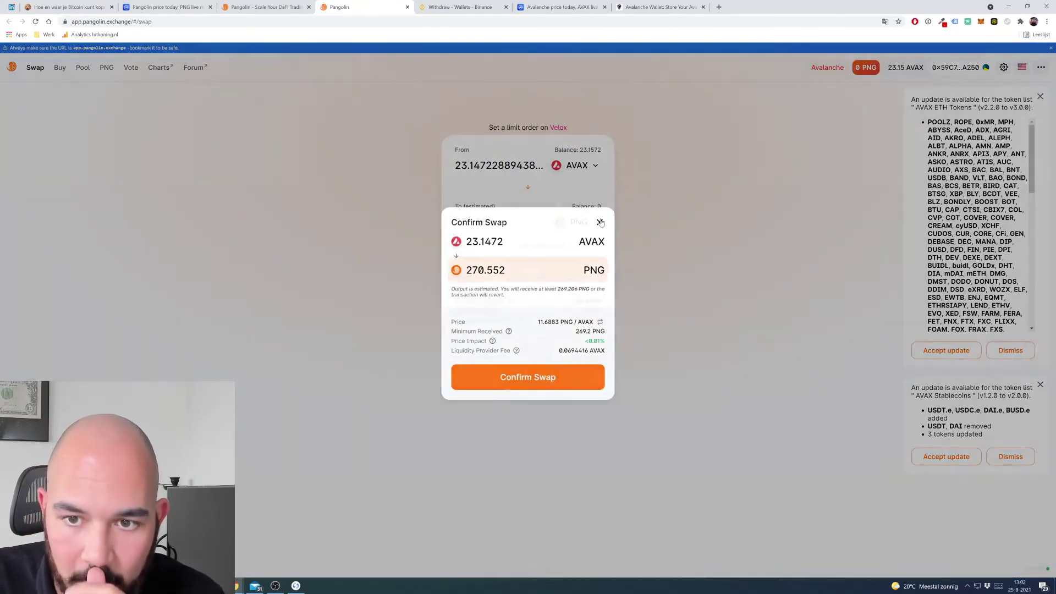
click(692, 410)
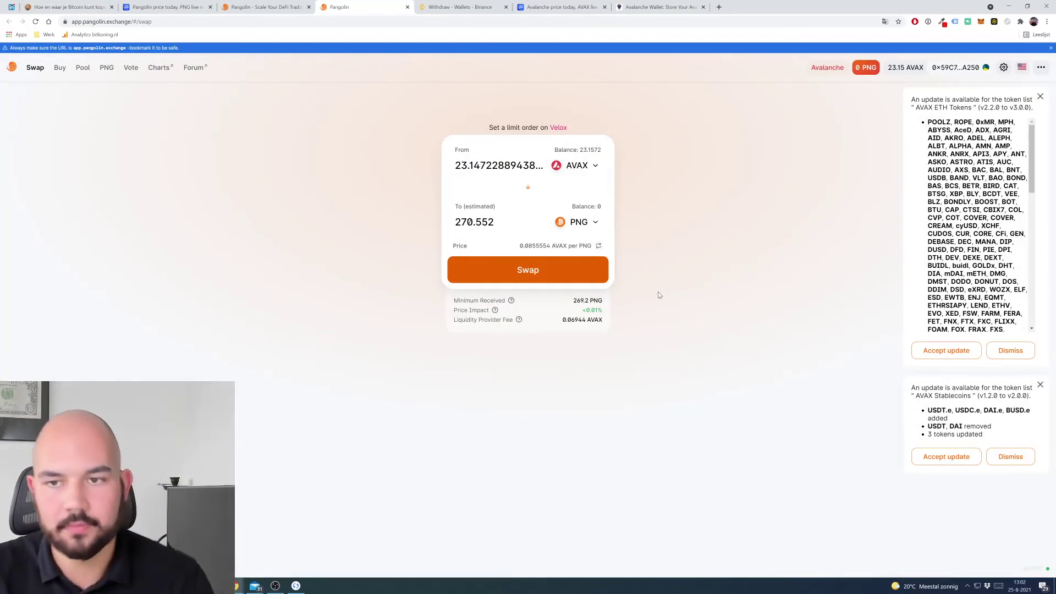
click(552, 263)
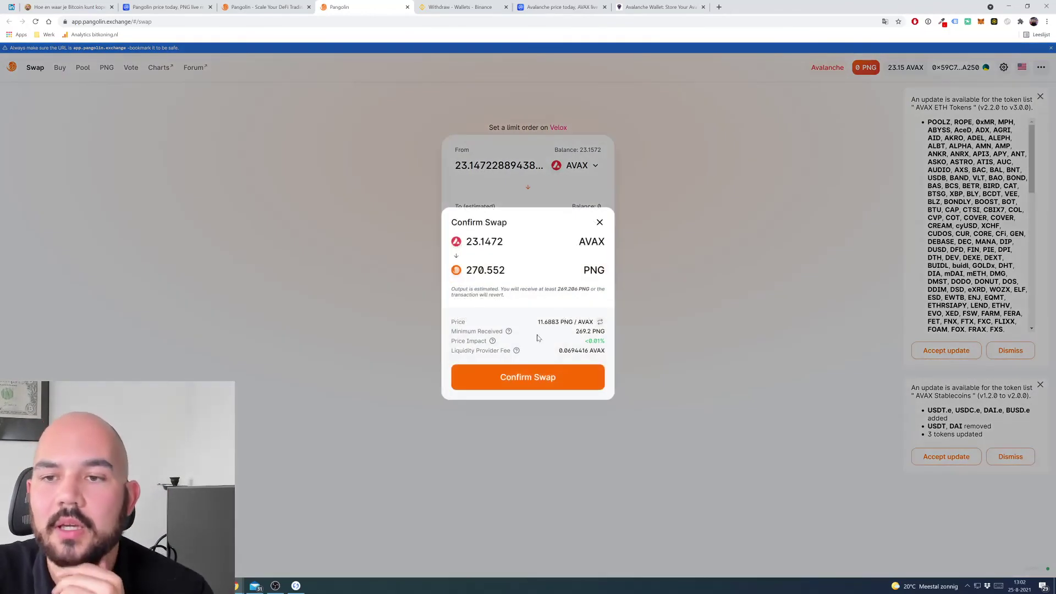
click(533, 388)
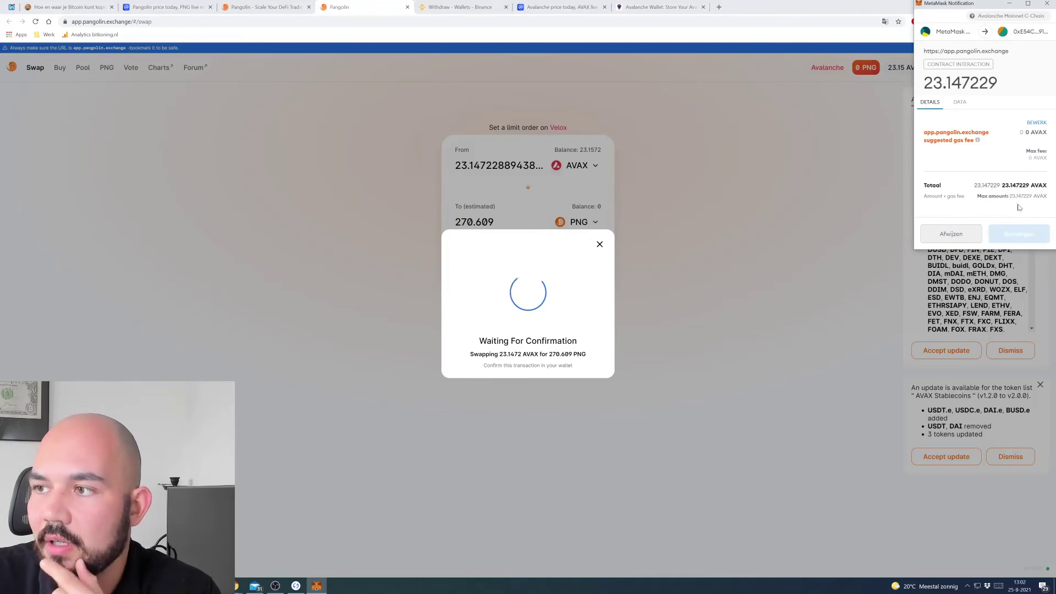
click(600, 245)
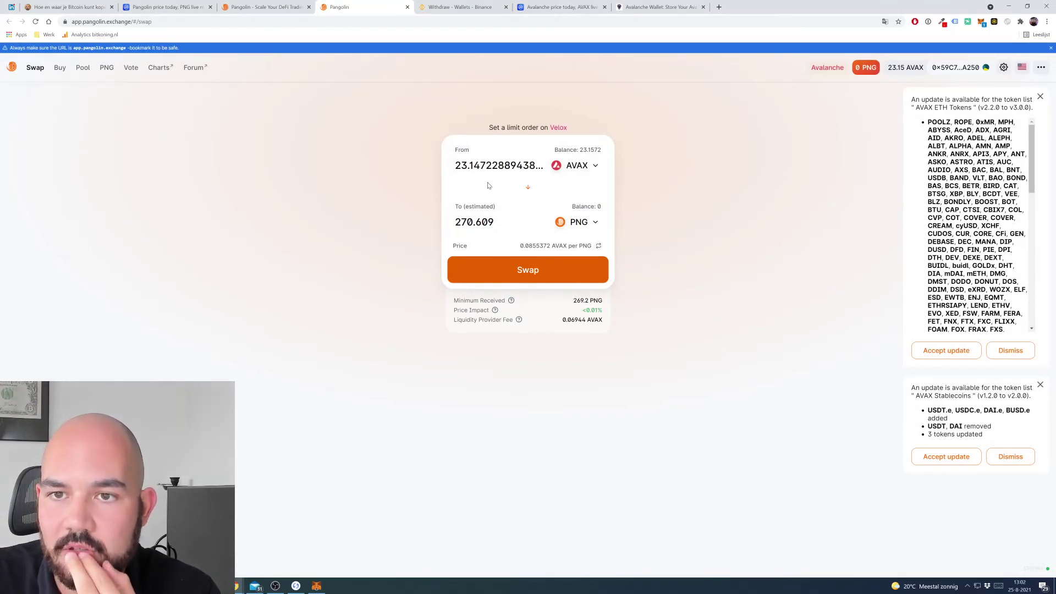
Step: Set the swap amount to 23 AVAX and submit the swap for PNG to MetaMask
drag(469, 165, 550, 167)
key(BackSpace)
key(BackSpace)
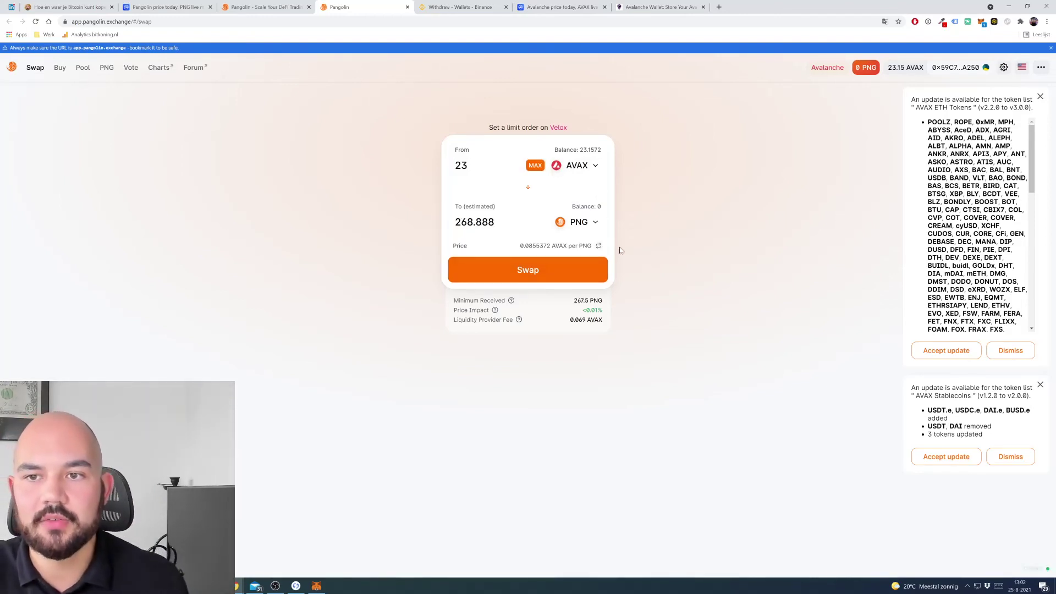
click(536, 271)
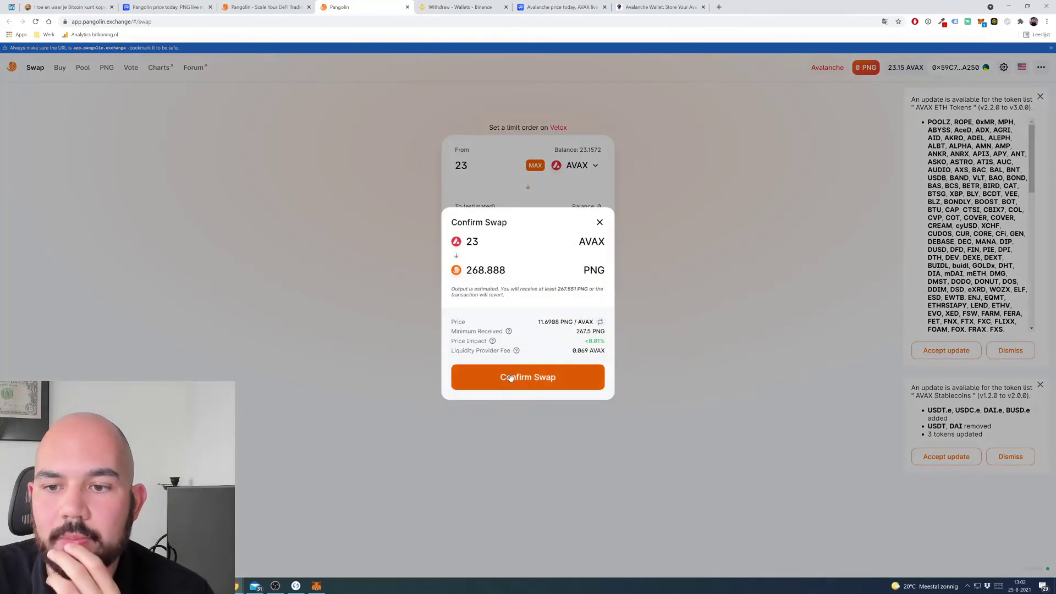
click(558, 378)
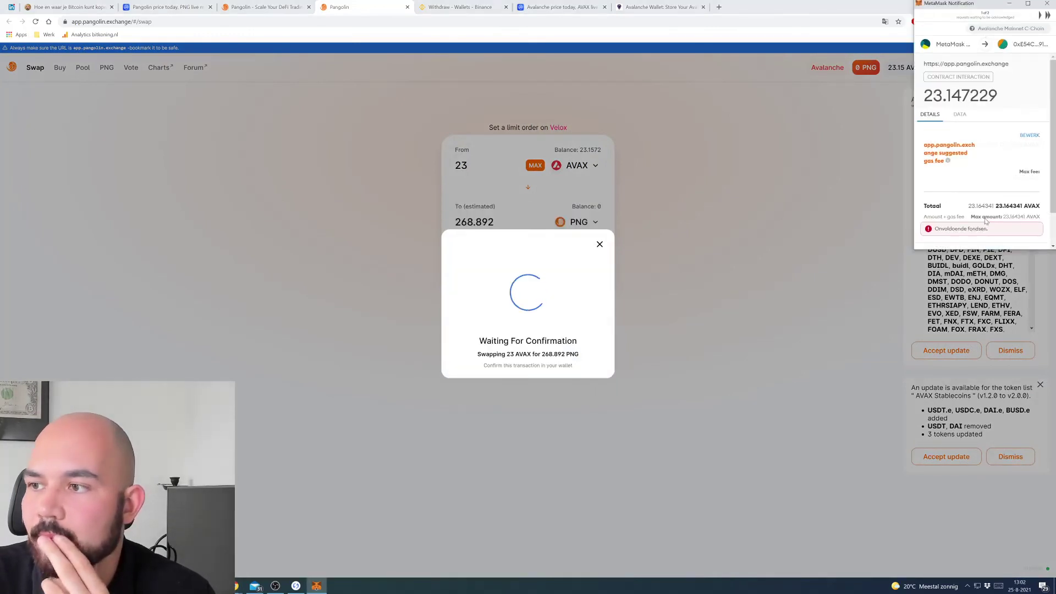
Step: Reject the pending 23.147229 and 23 AVAX swap requests in MetaMask and dismiss Pangolin's error dialog
scroll(979, 165, down, 2)
click(946, 216)
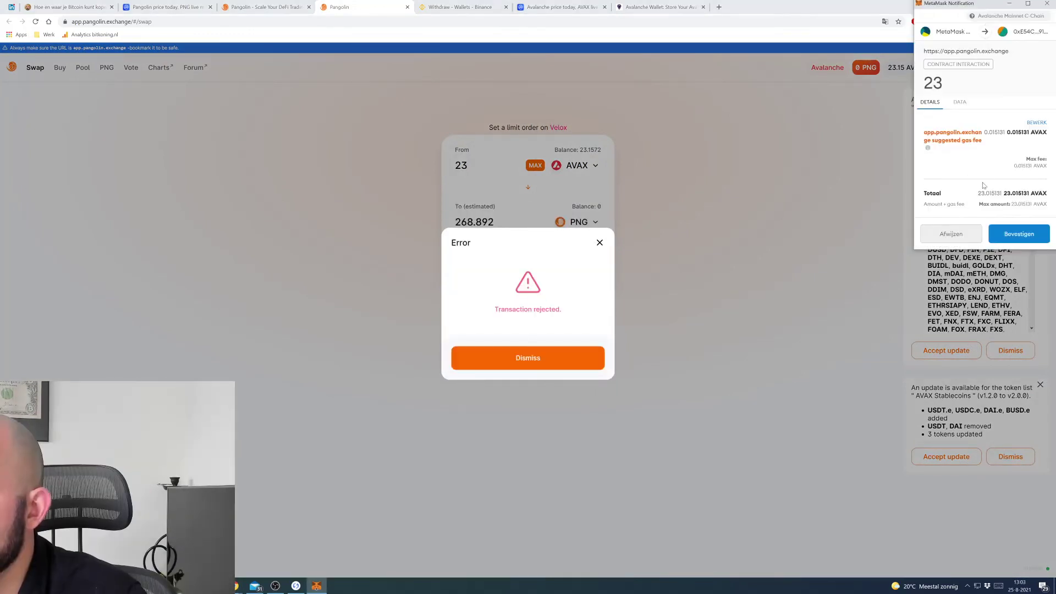
click(573, 351)
click(982, 23)
click(877, 259)
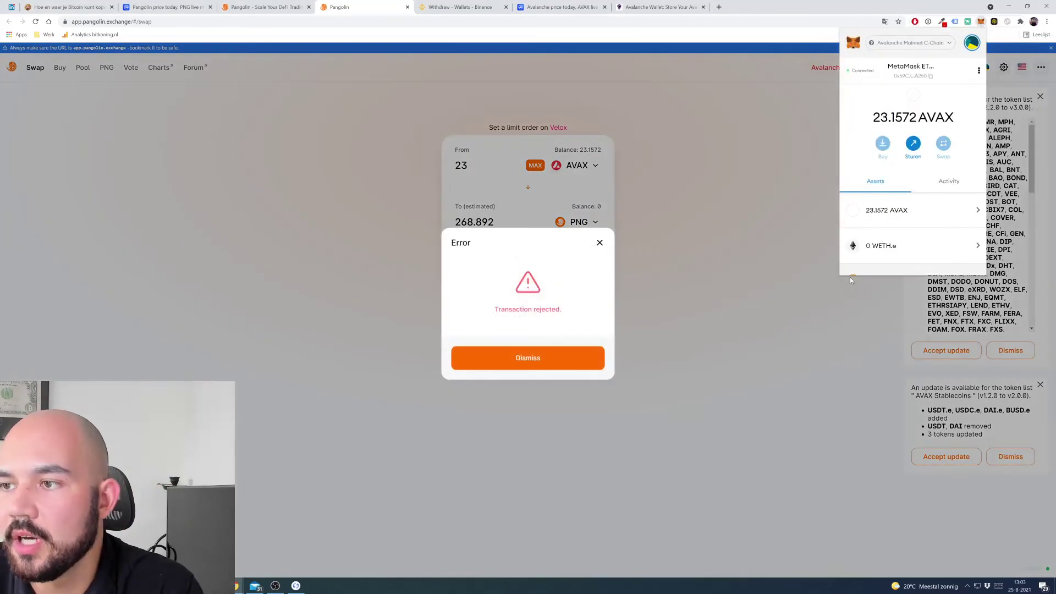
click(849, 278)
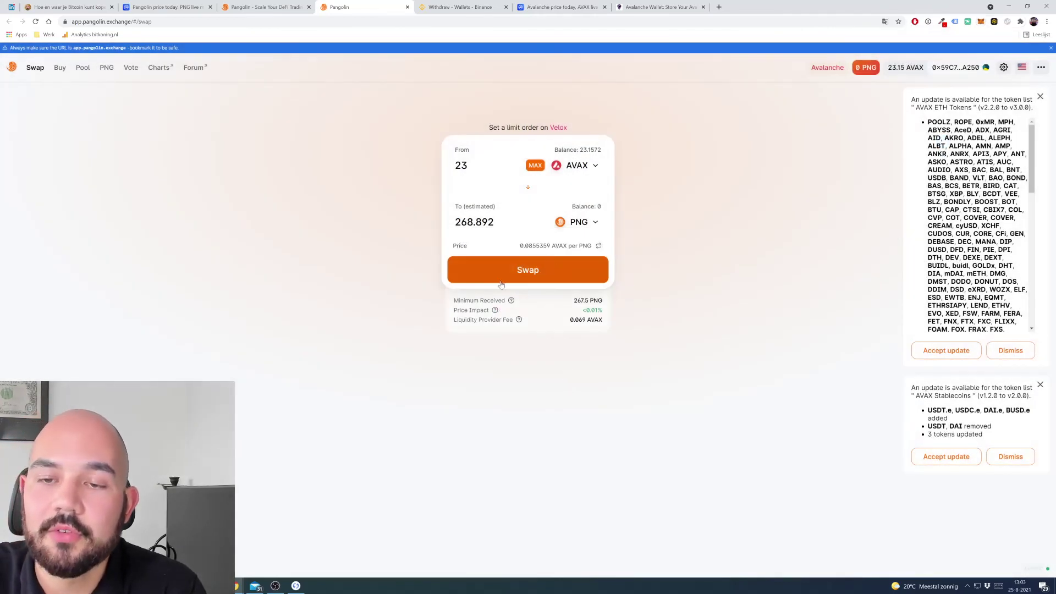
Step: Try again to swap 23 AVAX for PNG, and close the confirmation dialog in Pangolin
click(538, 269)
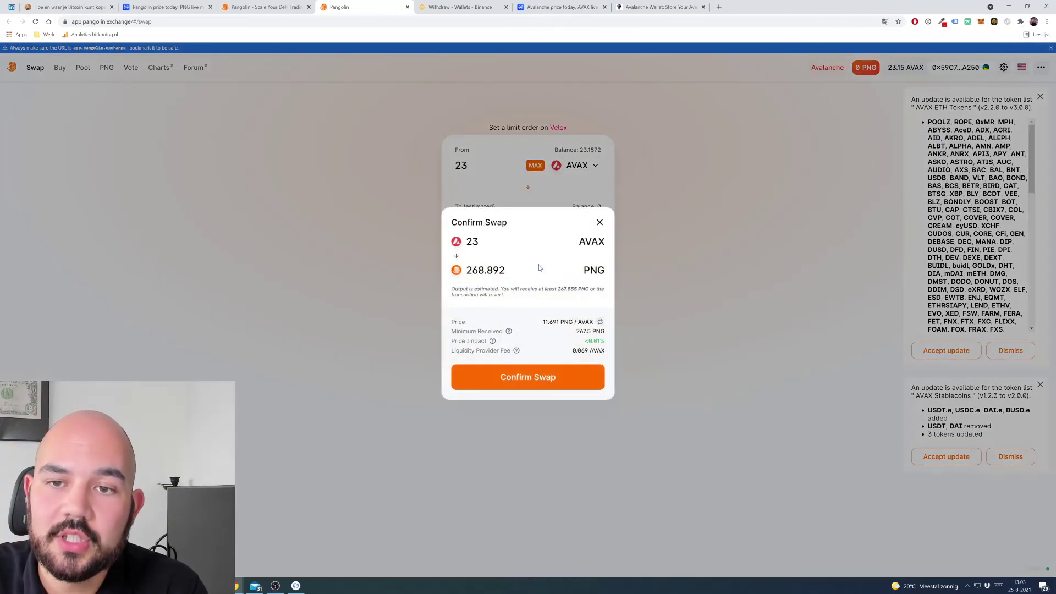
click(553, 379)
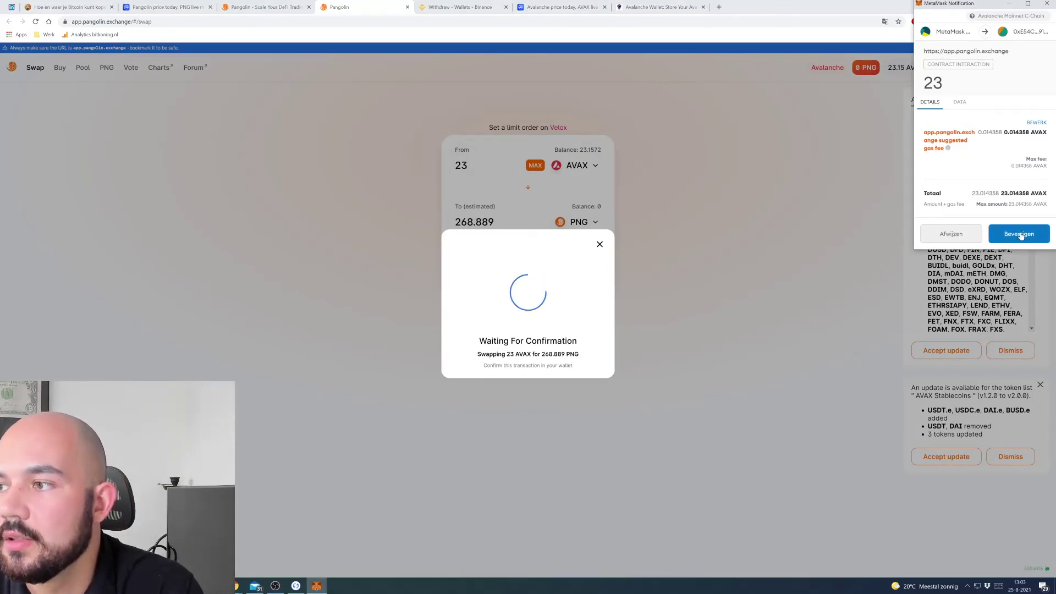
click(1021, 236)
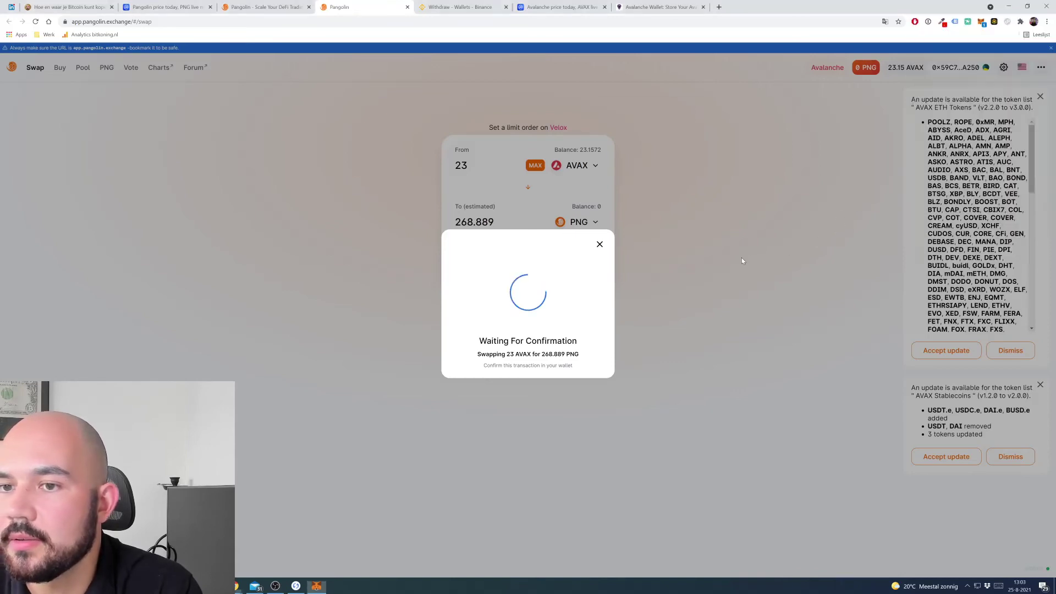
click(600, 245)
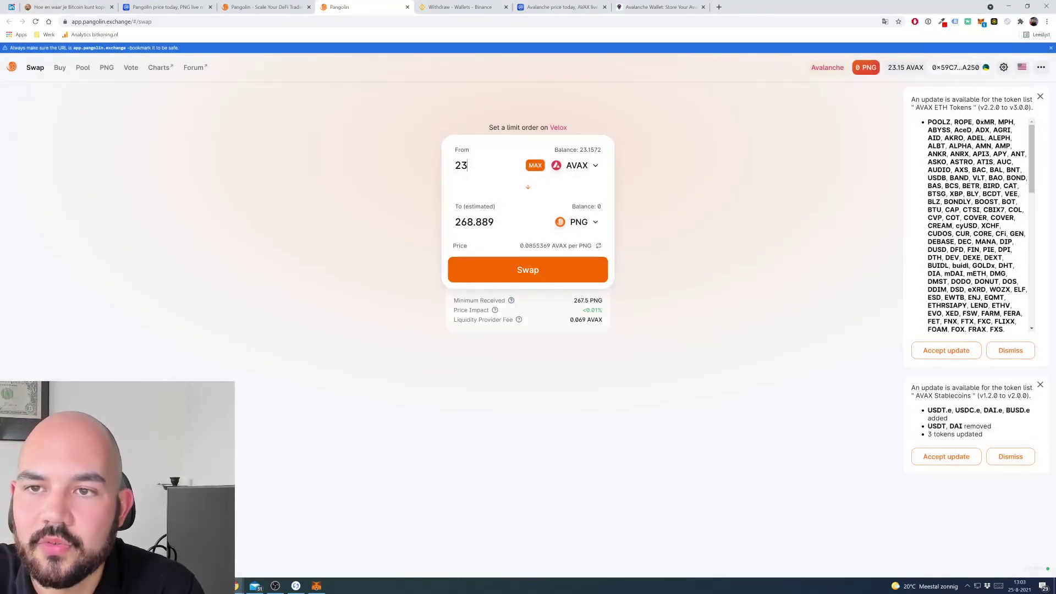
Step: Set the swap amount to 23.1272 AVAX, starting from the maximum, and submit the swap for PNG to MetaMask
click(477, 167)
drag(474, 166, 480, 166)
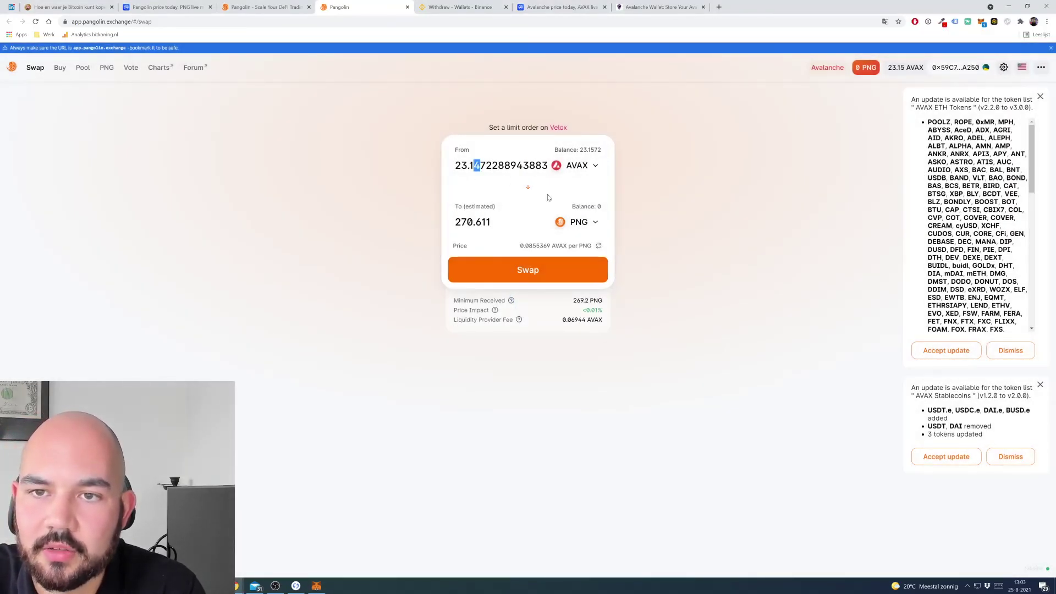
text(2)
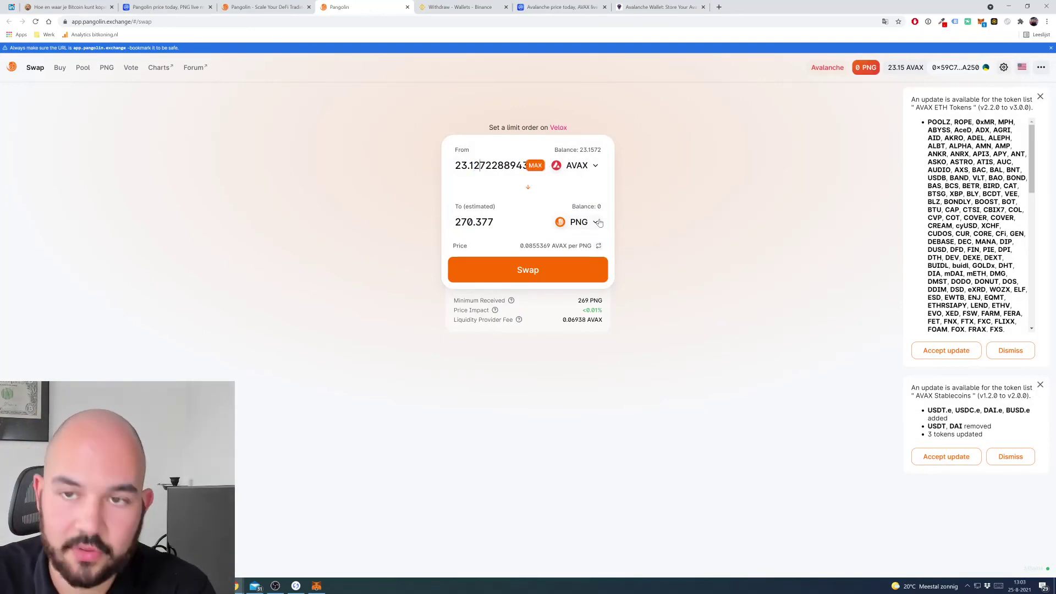
click(563, 275)
click(530, 378)
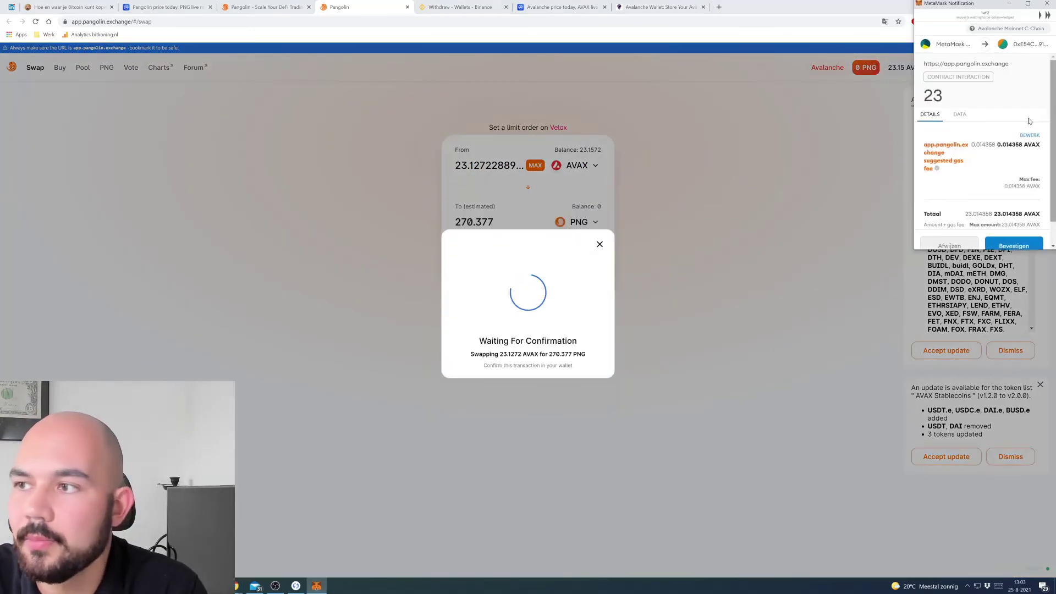
Step: Confirm the pending 23 AVAX swap in MetaMask, and reject the leftover 23.127229 AVAX request
click(1015, 222)
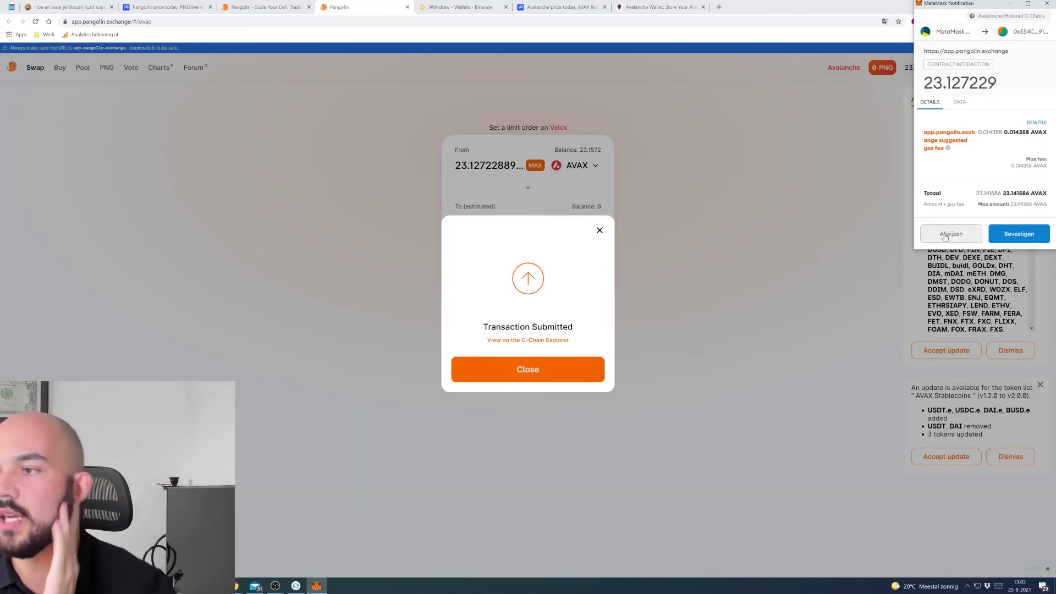
click(967, 237)
click(528, 360)
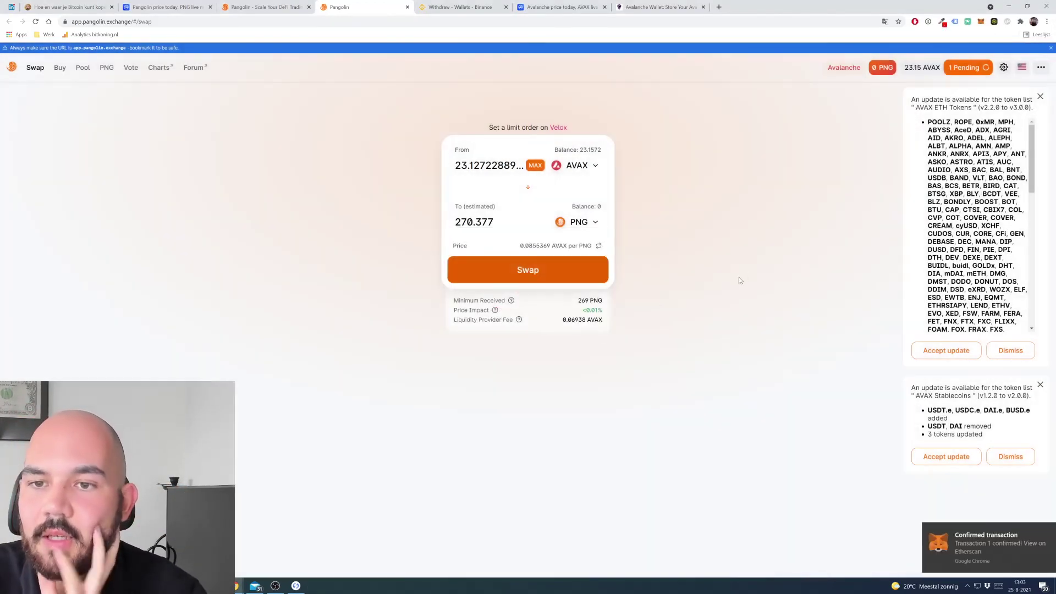
Step: Check the AVAX balance and the recent swap activity in MetaMask
click(981, 22)
scroll(929, 242, down, 1)
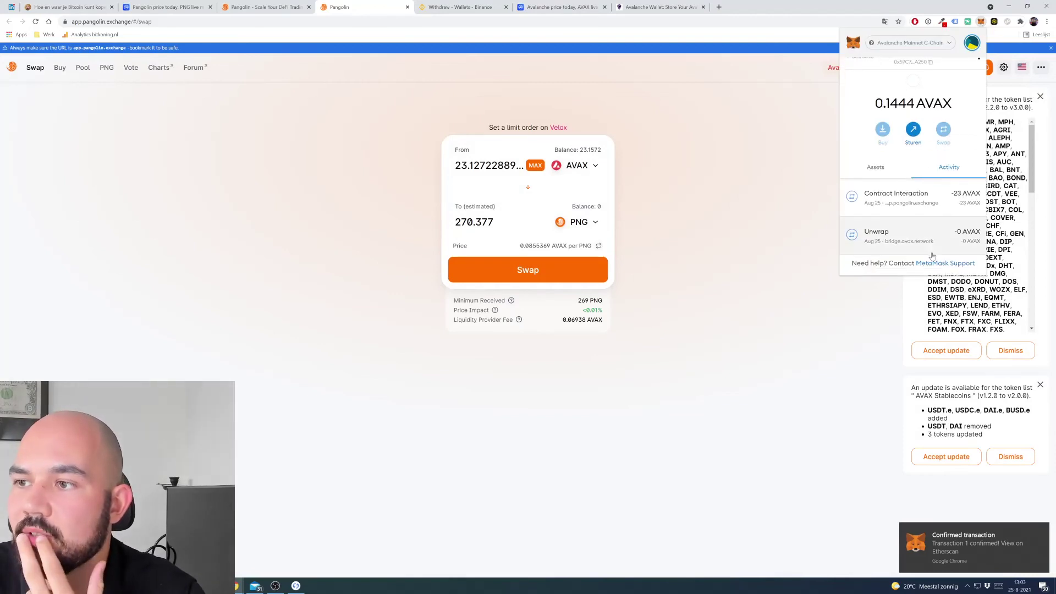
click(748, 216)
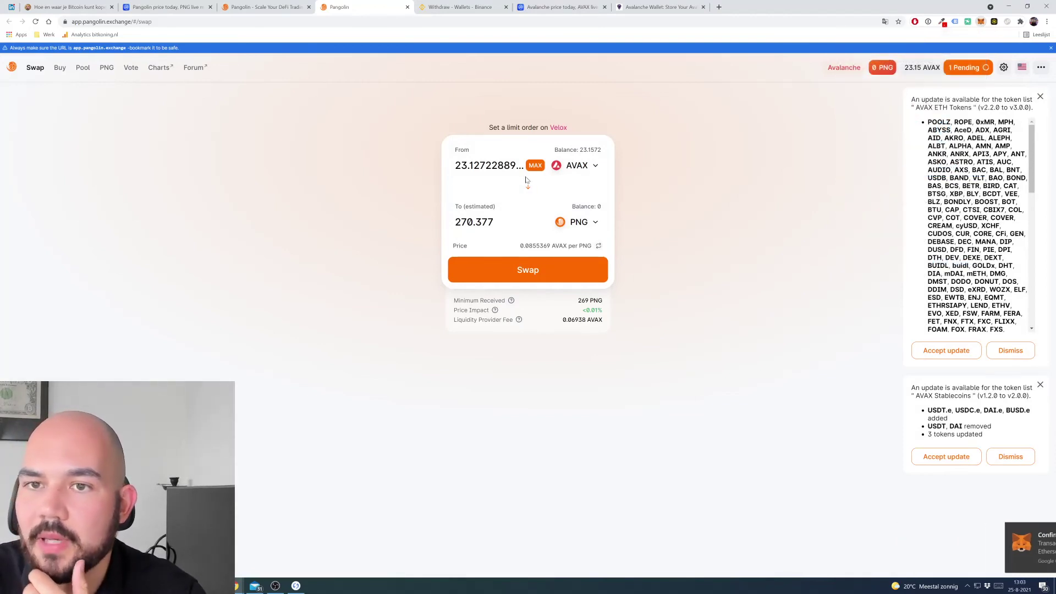
click(535, 165)
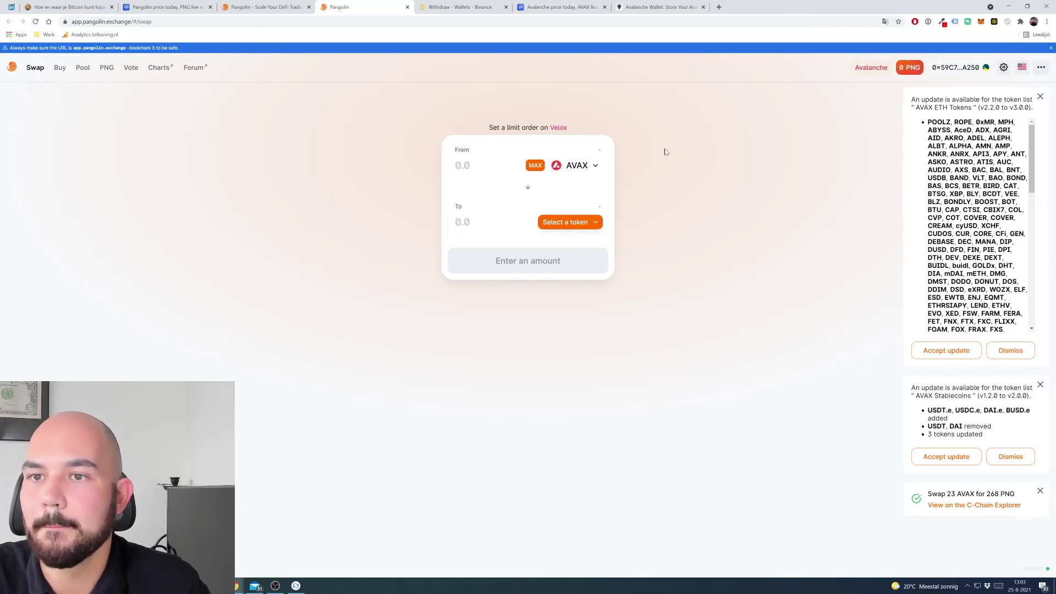
click(587, 169)
click(601, 104)
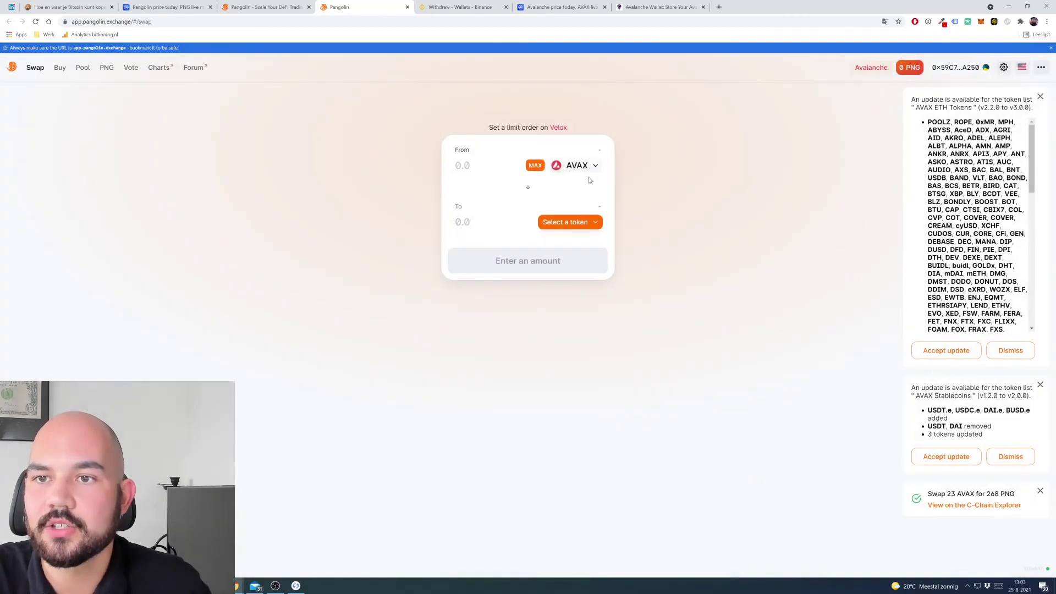
click(980, 23)
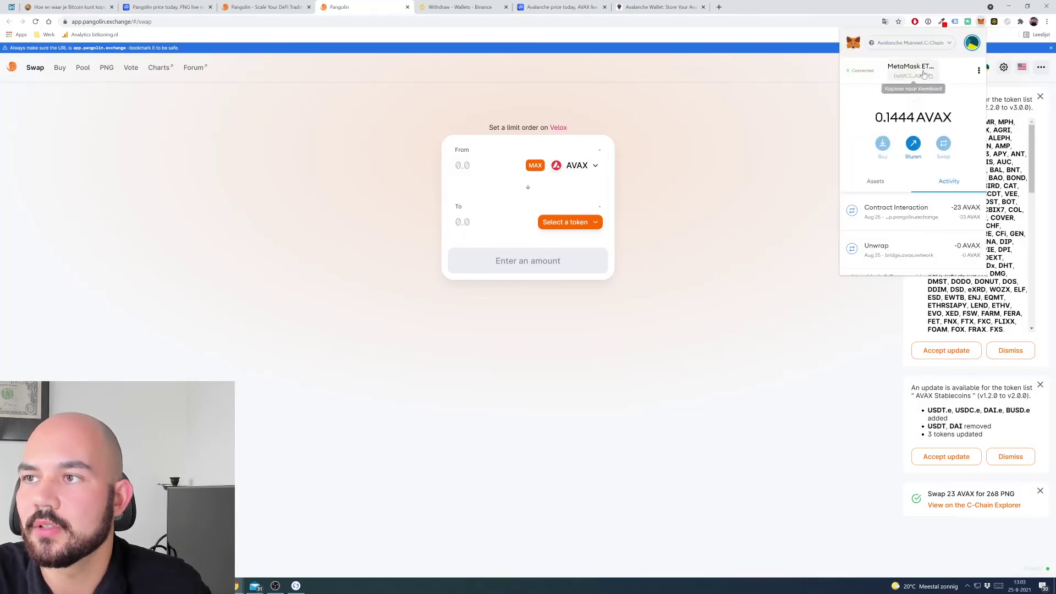
click(574, 145)
Step: Set the swap amount to 0.114424 AVAX, starting from the maximum, and choose PNG as the token to receive
click(534, 165)
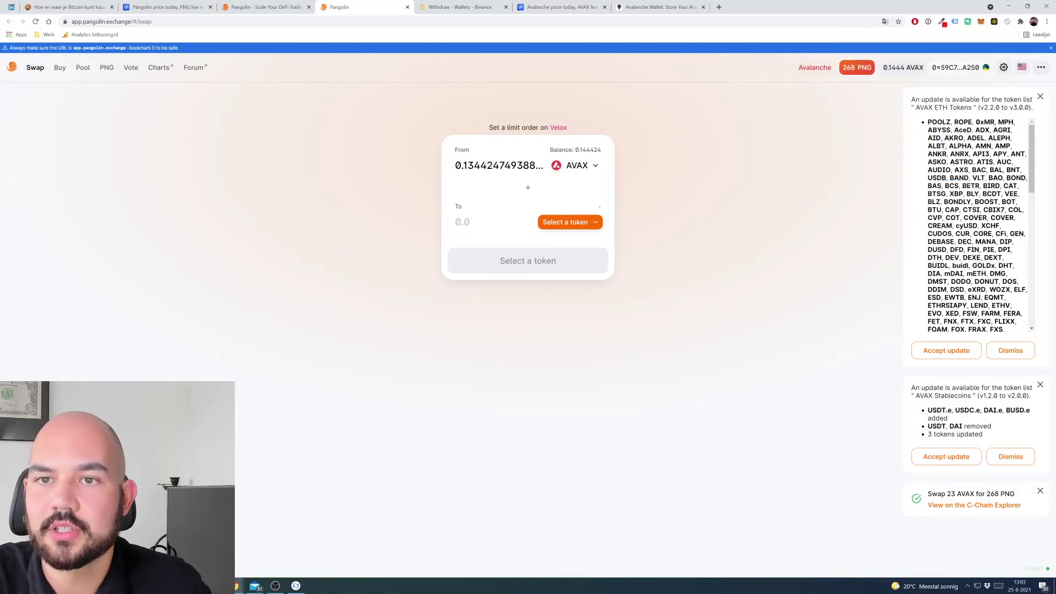
text(1)
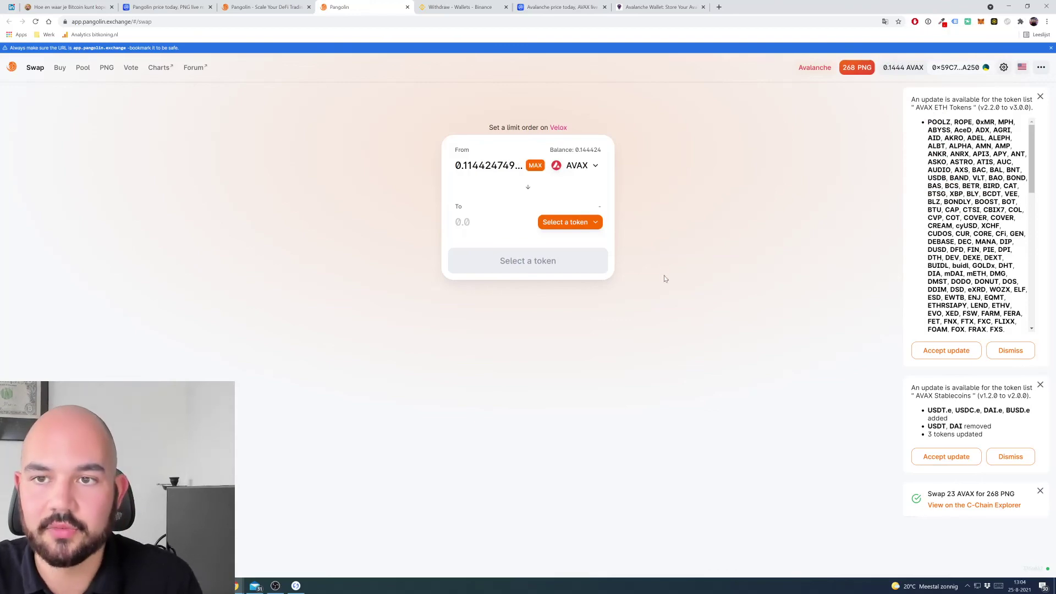
click(572, 224)
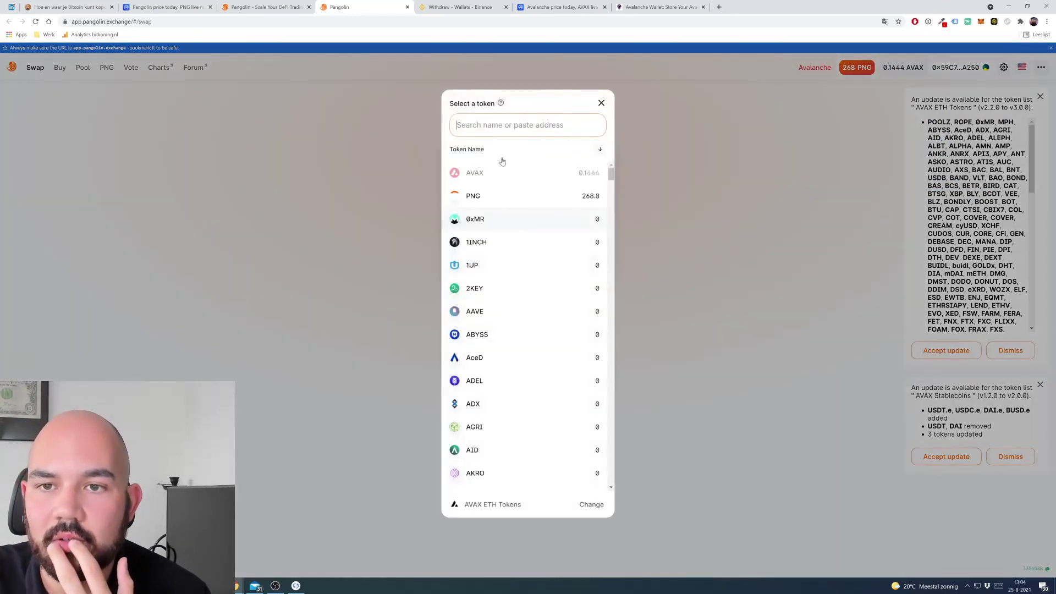
click(471, 197)
Step: Submit the 0.114424 AVAX swap for PNG, confirm it in MetaMask, and close the submission dialog
click(536, 270)
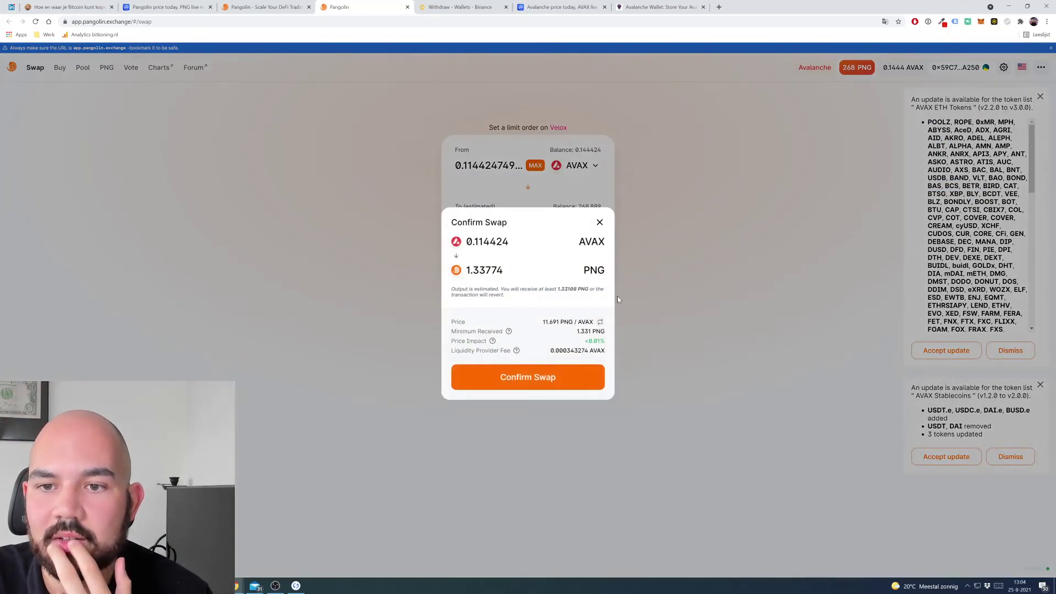
click(544, 377)
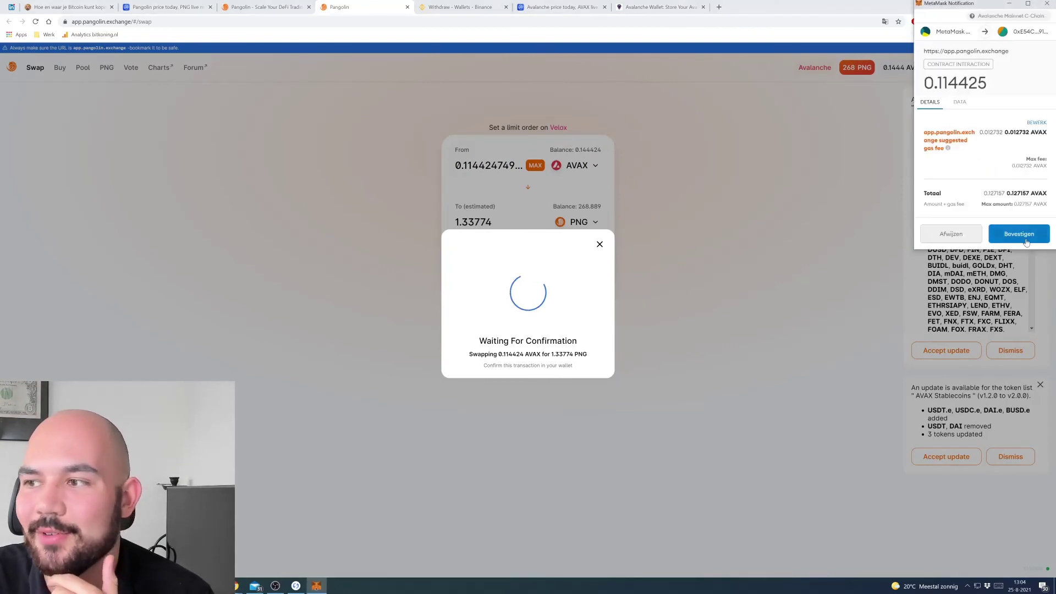
click(1026, 240)
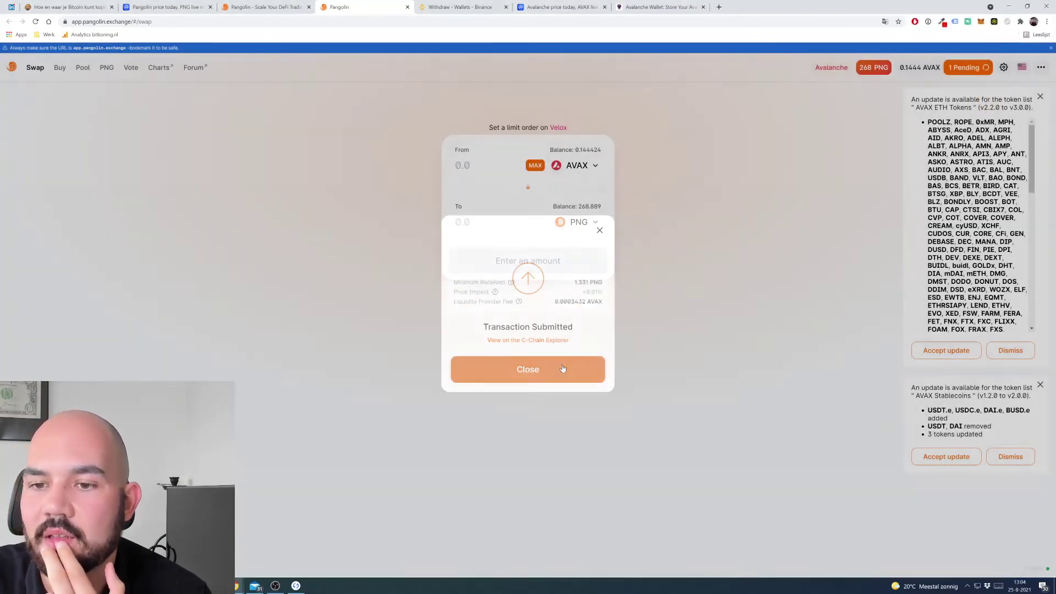
click(562, 370)
Step: Review the remaining AVAX and the received PNG among the MetaMask assets, and close the wallet
click(981, 22)
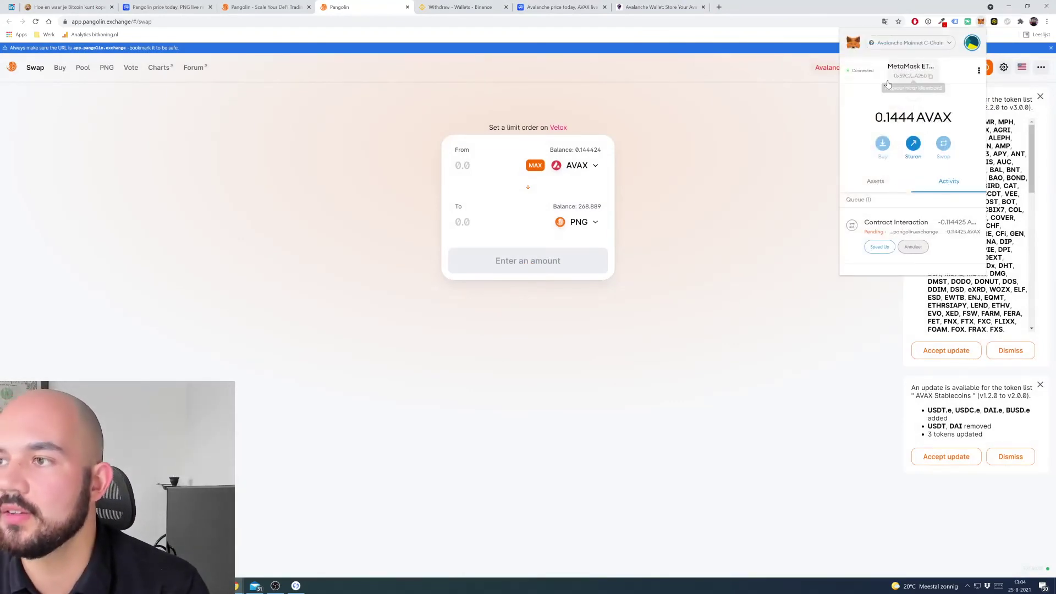
click(883, 183)
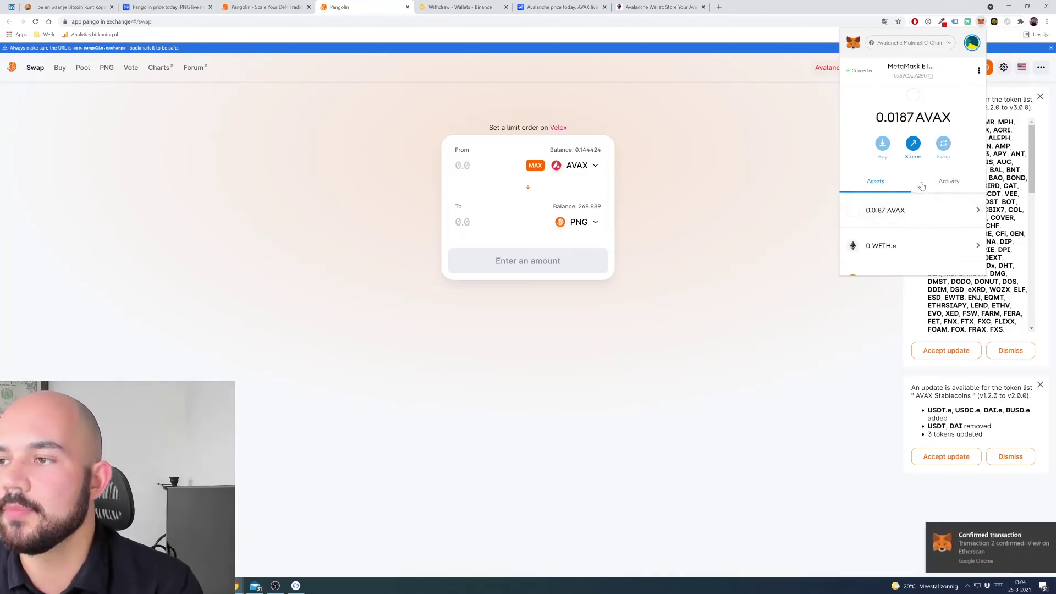
scroll(942, 197, down, 2)
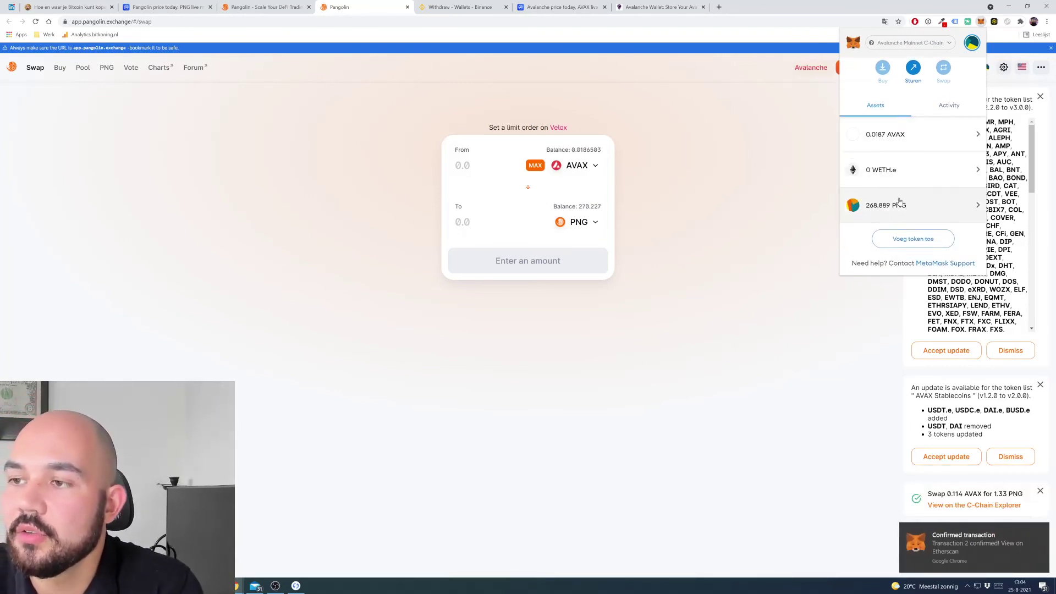
scroll(902, 204, up, 2)
scroll(903, 208, down, 2)
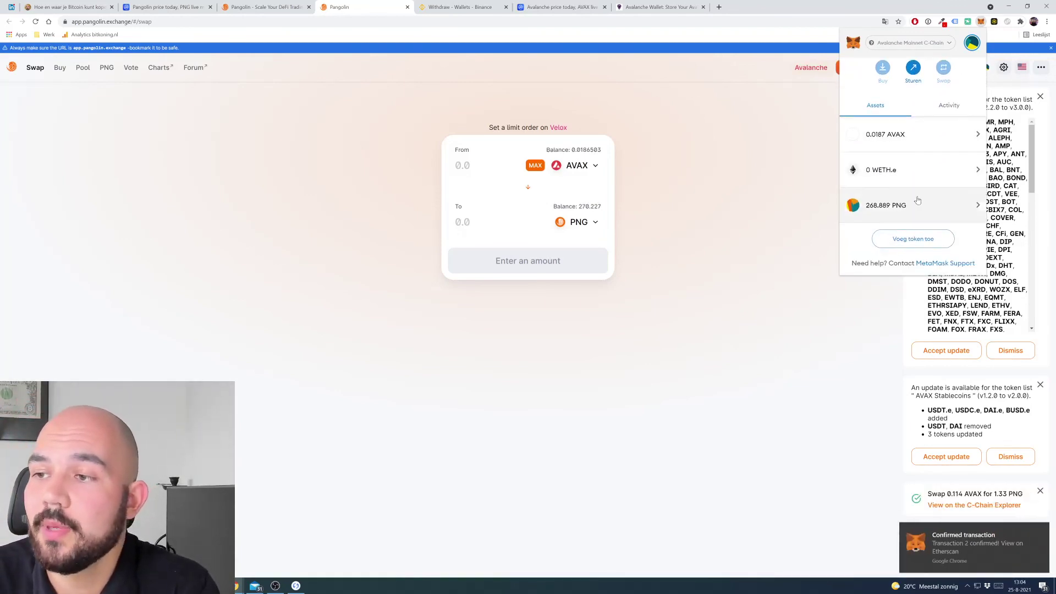
scroll(901, 211, up, 1)
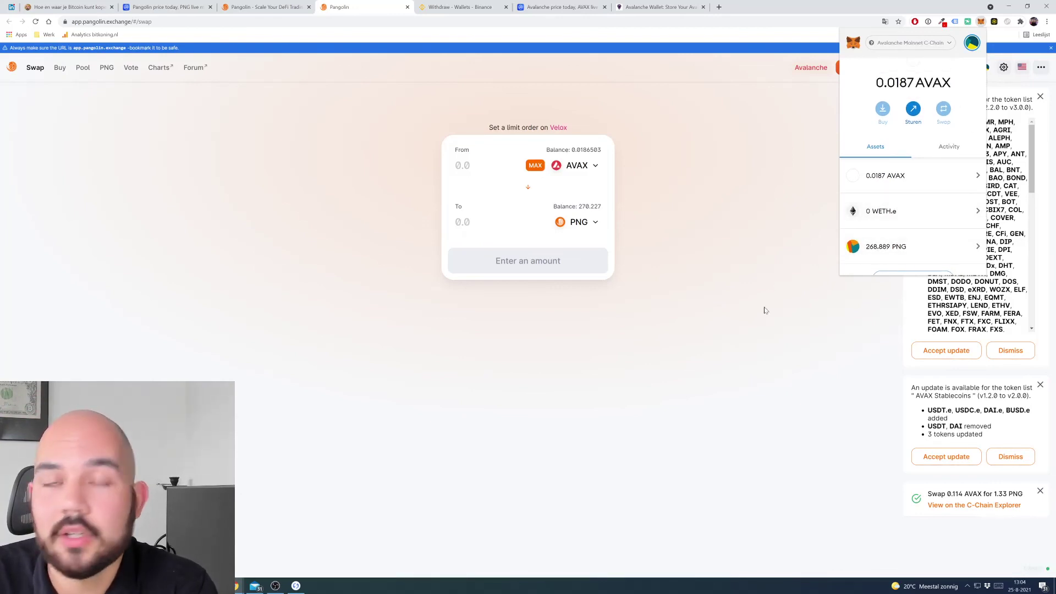
click(665, 424)
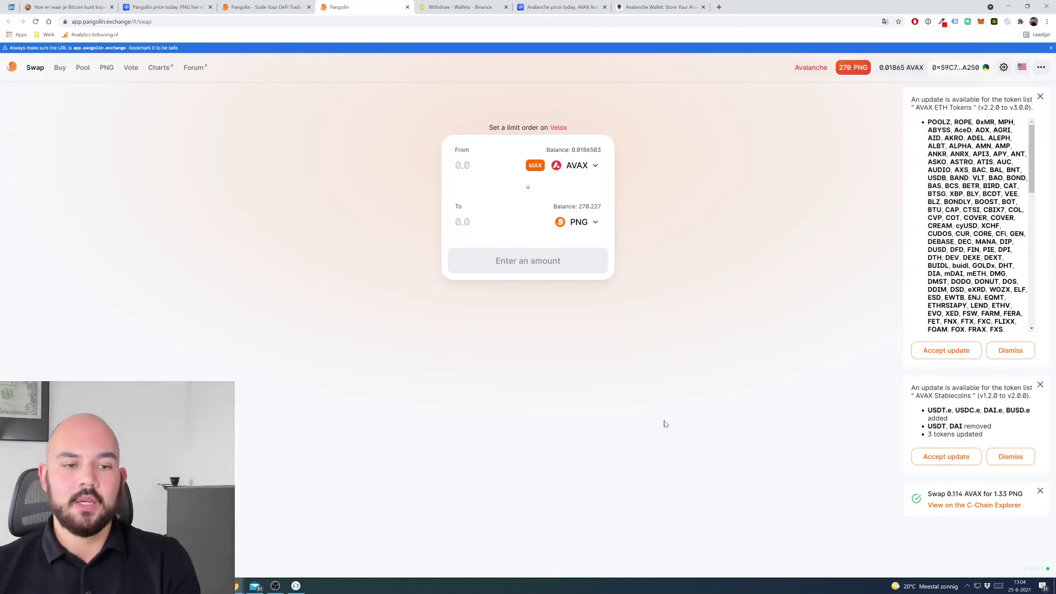